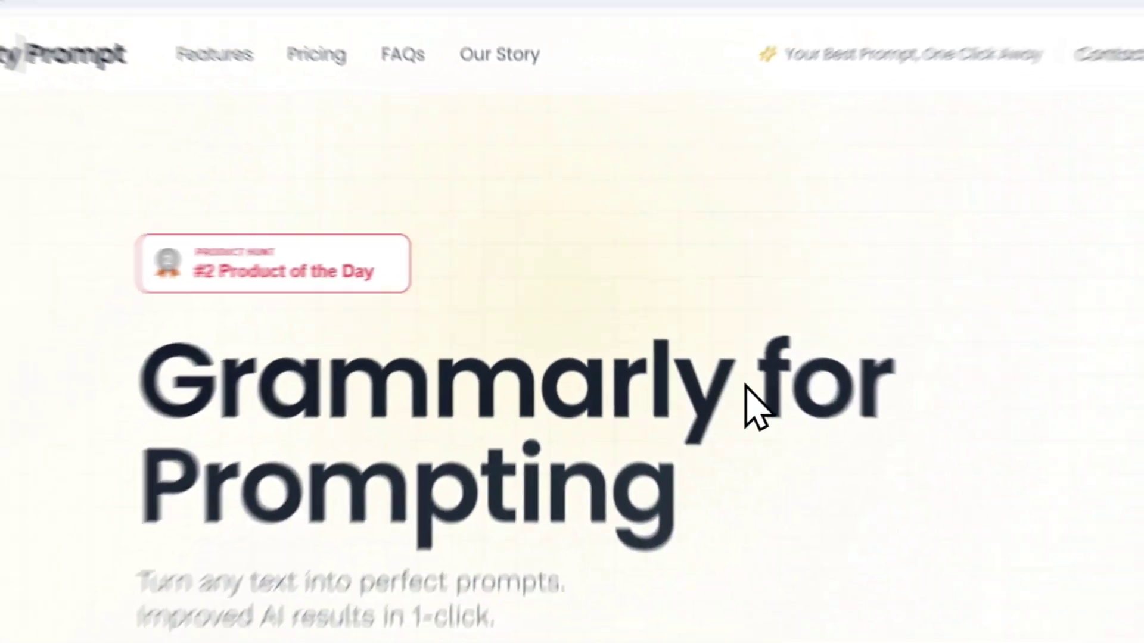
# - Review PrettyPrompt's Chrome Web Store listing (4.5 stars, 1,000 users), then start a new browser tab
pyautogui.scroll(-2, 1013, 536)
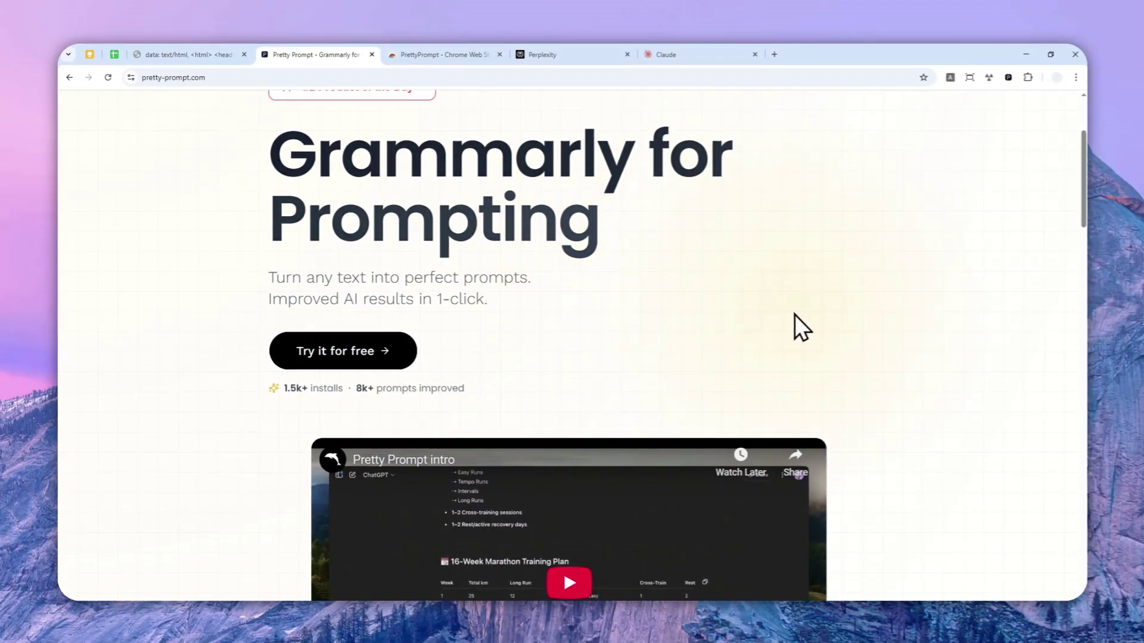
pyautogui.scroll(-3, 810, 274)
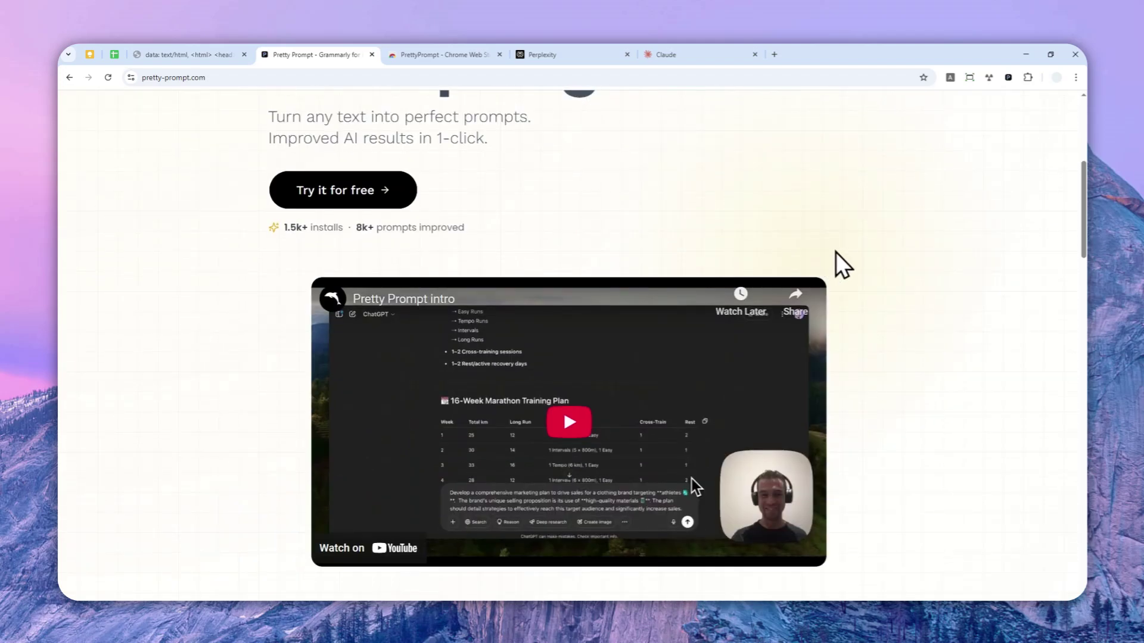
pyautogui.scroll(-2, 915, 262)
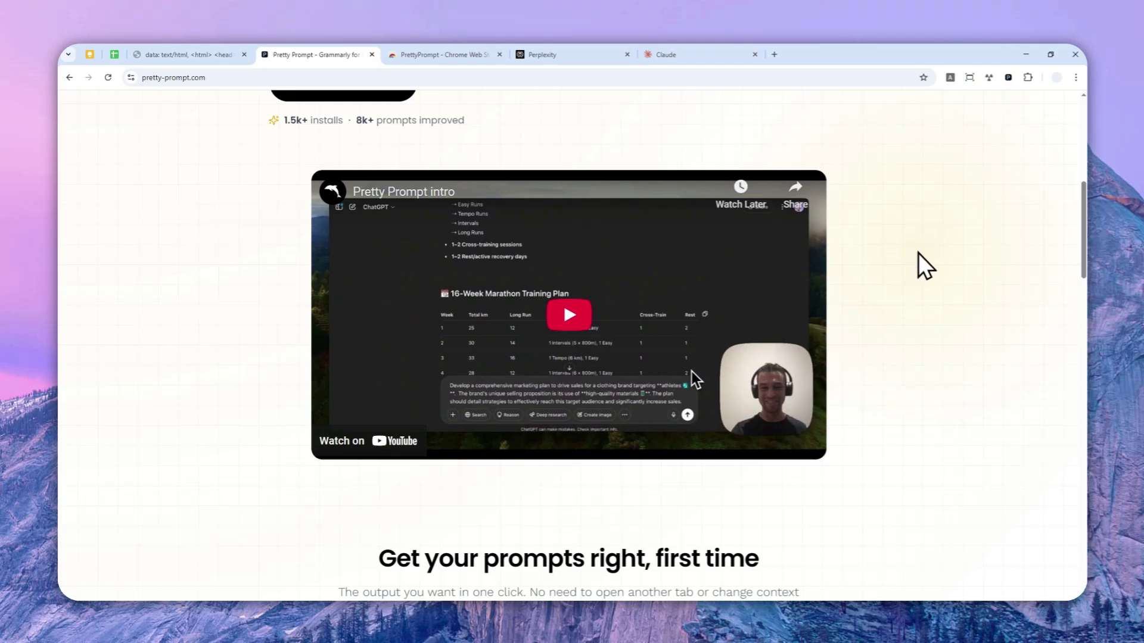
pyautogui.scroll(-2, 927, 268)
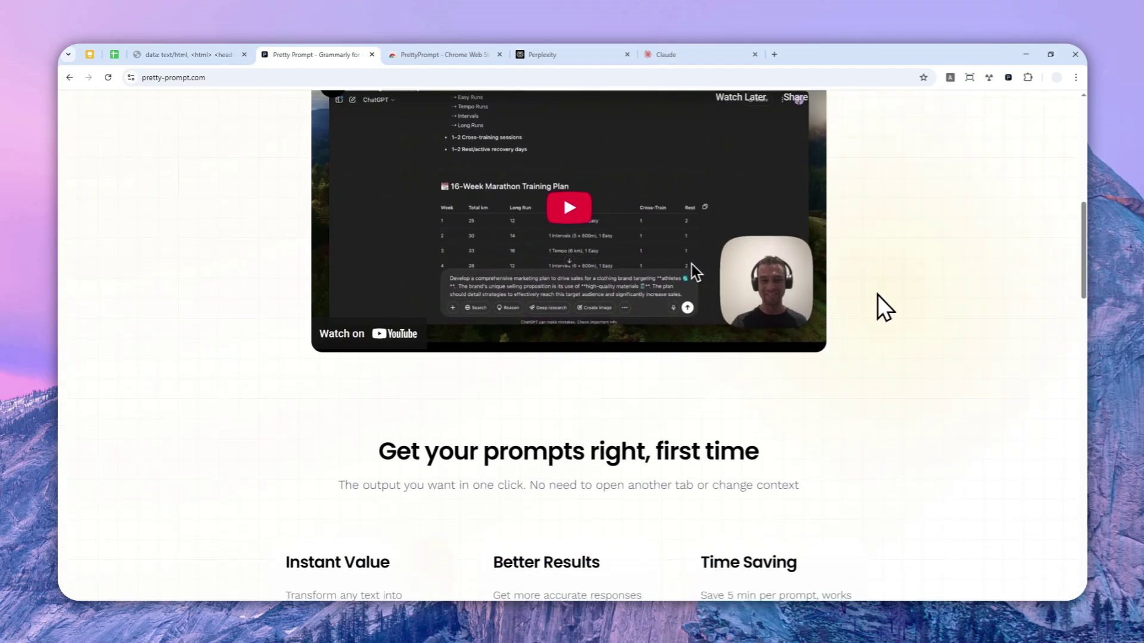
pyautogui.scroll(-2, 869, 320)
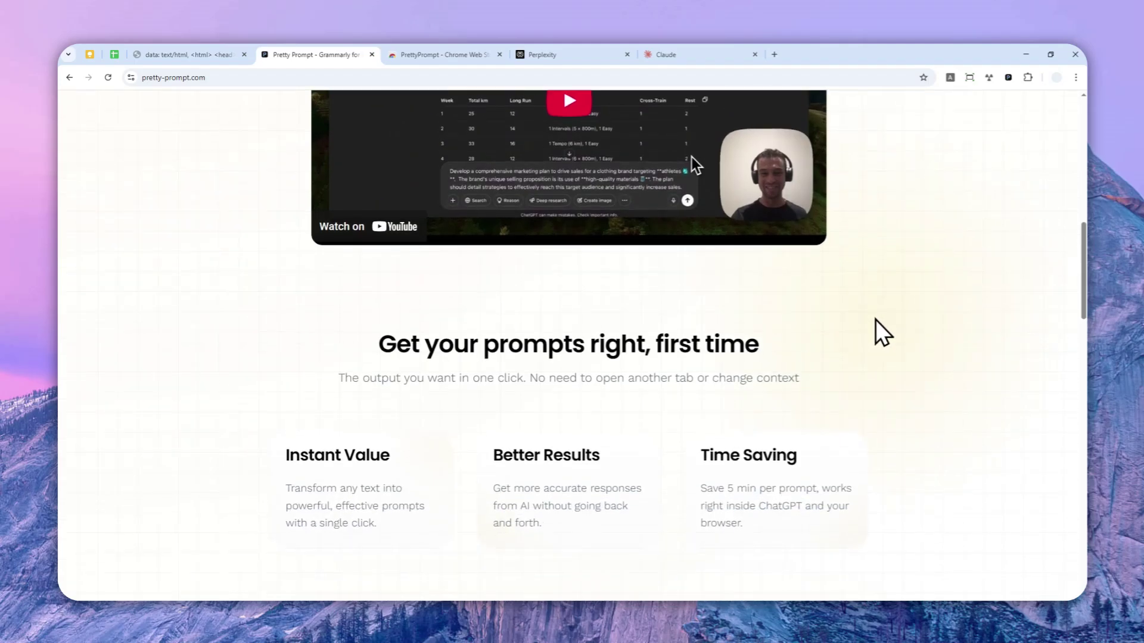
pyautogui.scroll(-3, 834, 309)
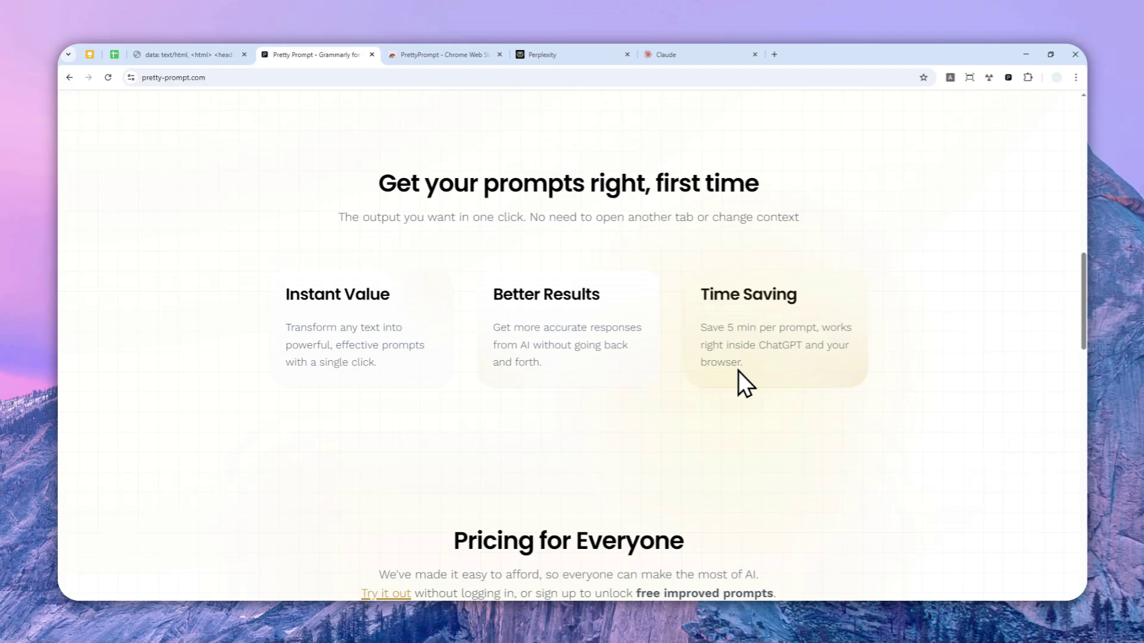
pyautogui.scroll(-2, 746, 362)
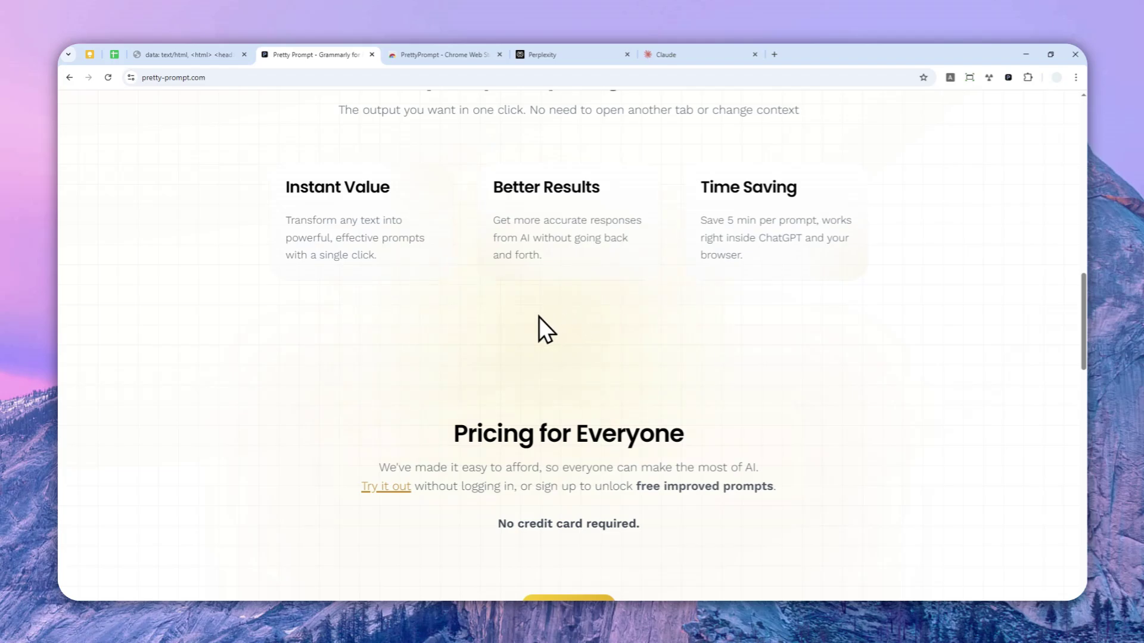
pyautogui.scroll(-6, 662, 302)
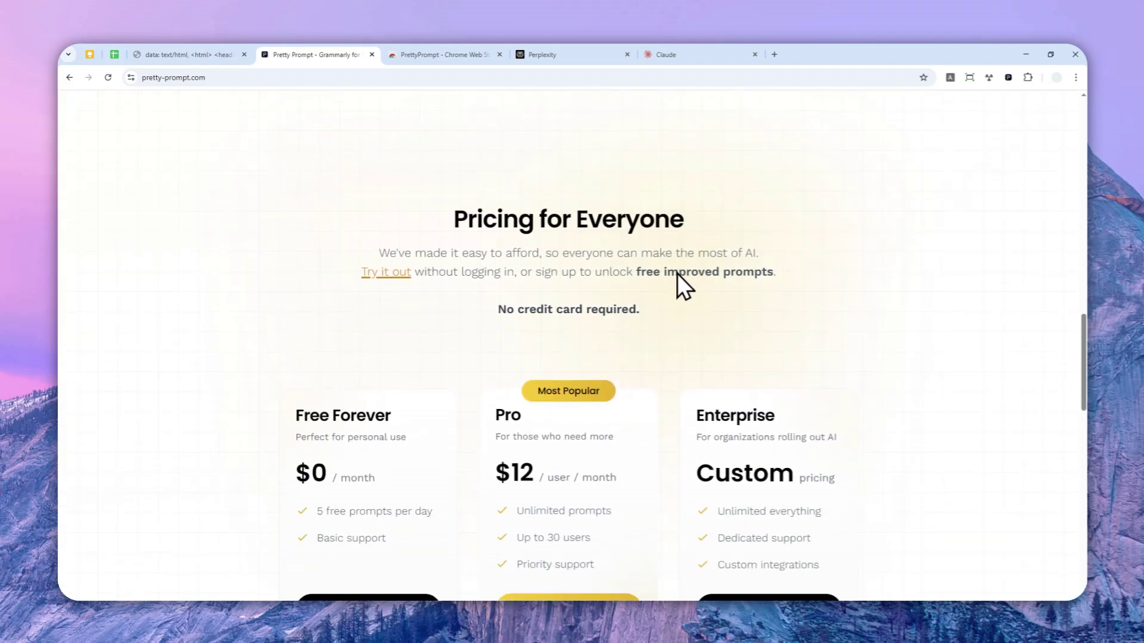
pyautogui.scroll(-2, 671, 260)
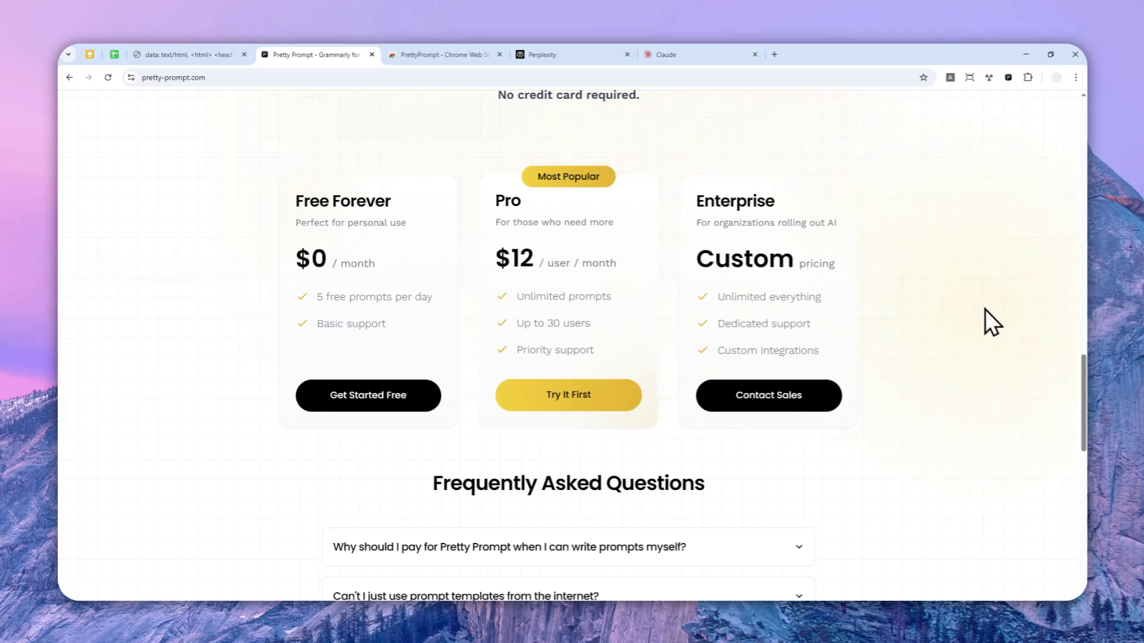
pyautogui.scroll(-4, 985, 309)
pyautogui.scroll(-3, 985, 321)
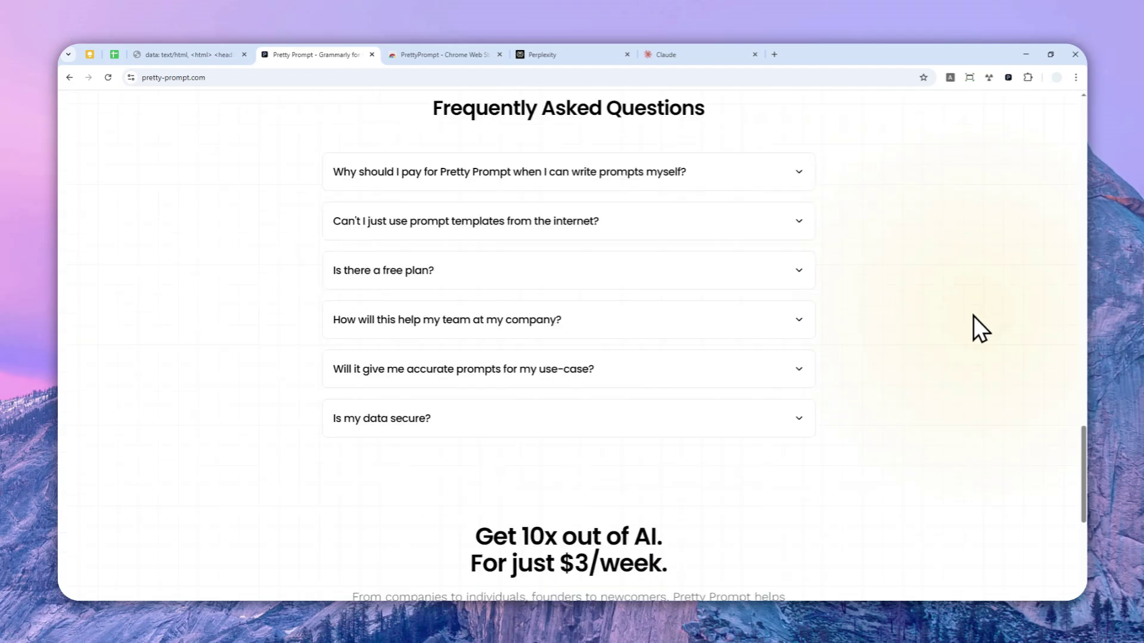
pyautogui.scroll(20, 877, 406)
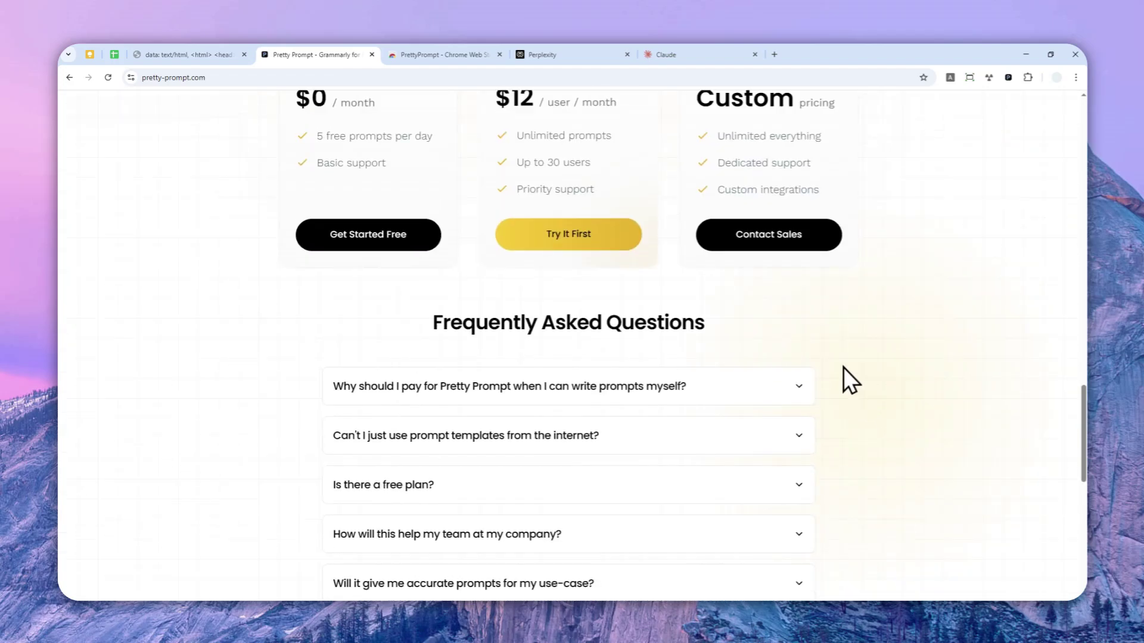
pyautogui.scroll(5, 621, 253)
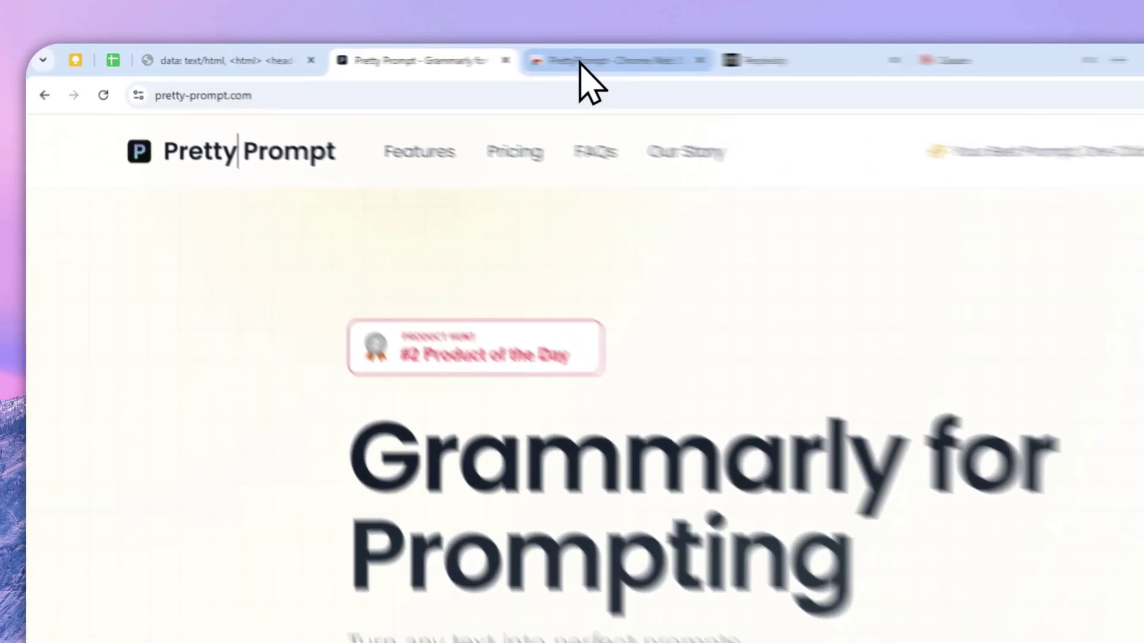
pyautogui.click(581, 61)
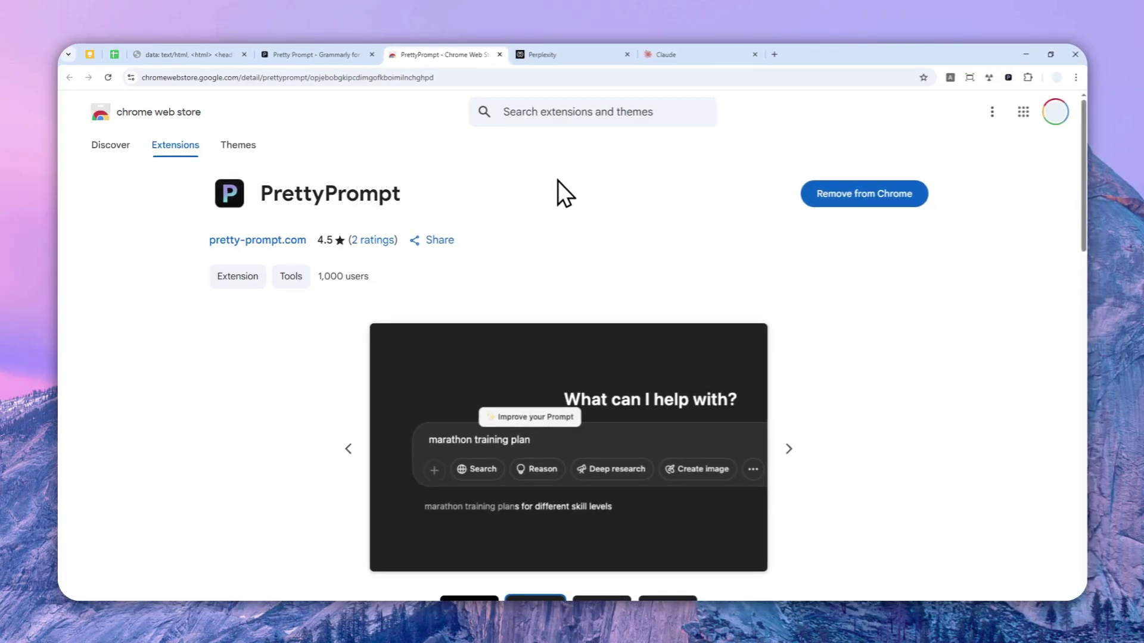
pyautogui.click(774, 55)
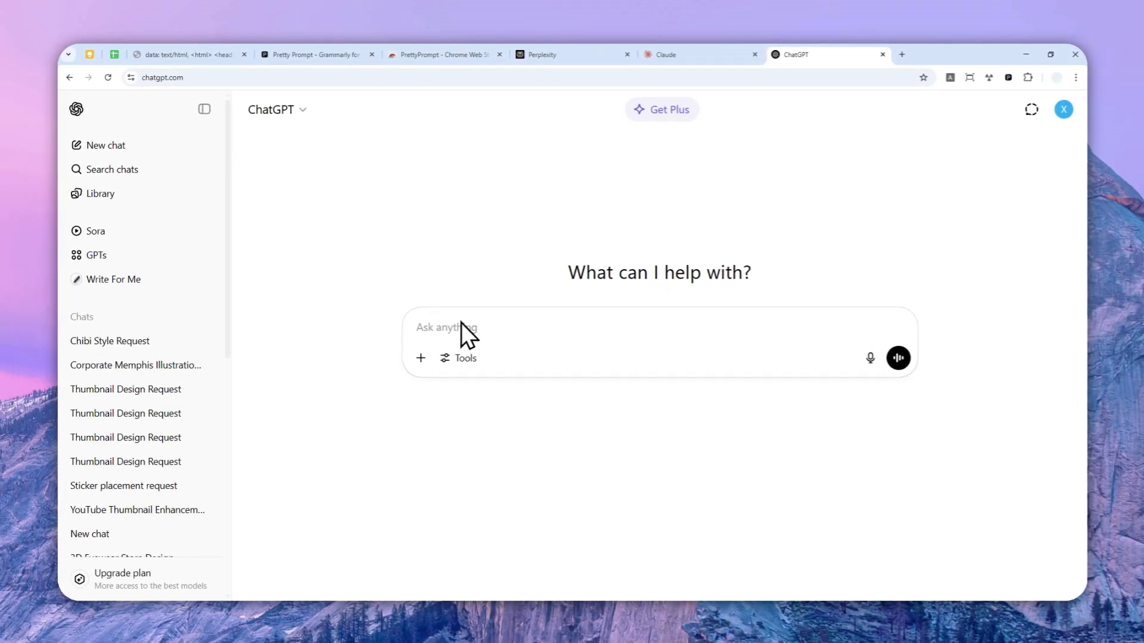
# - Enter the prompt 'Generate a picture of Shiba Inu in a chibi style.' in ChatGPT's Ask anything box
pyautogui.write('Generate a picture ')
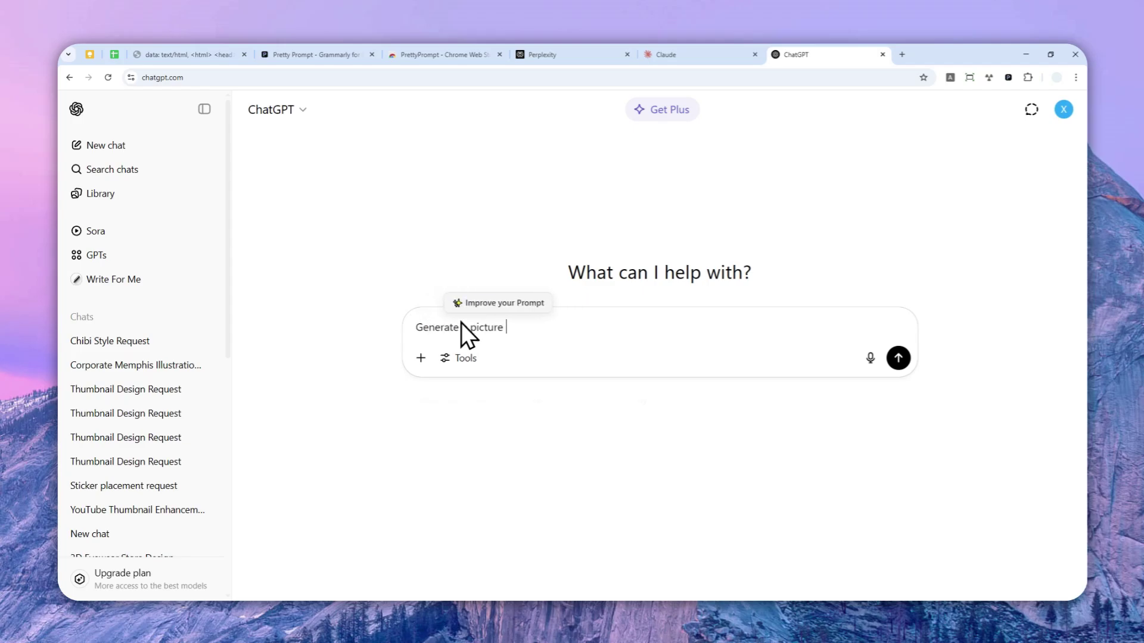
pyautogui.write('of Shiba Inu')
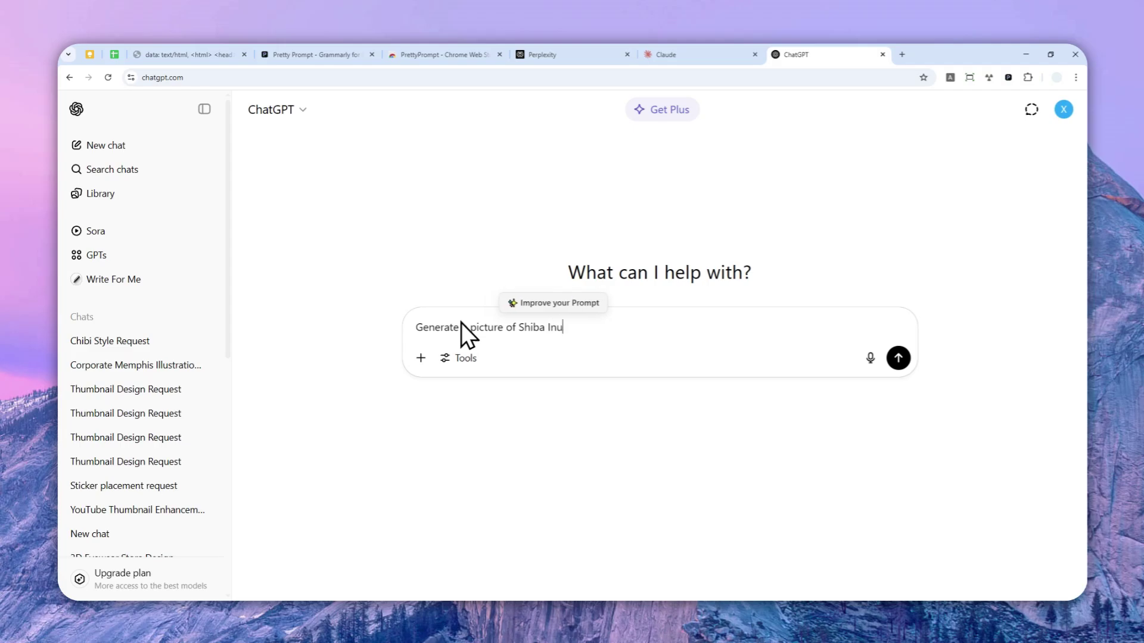
pyautogui.write(' in')
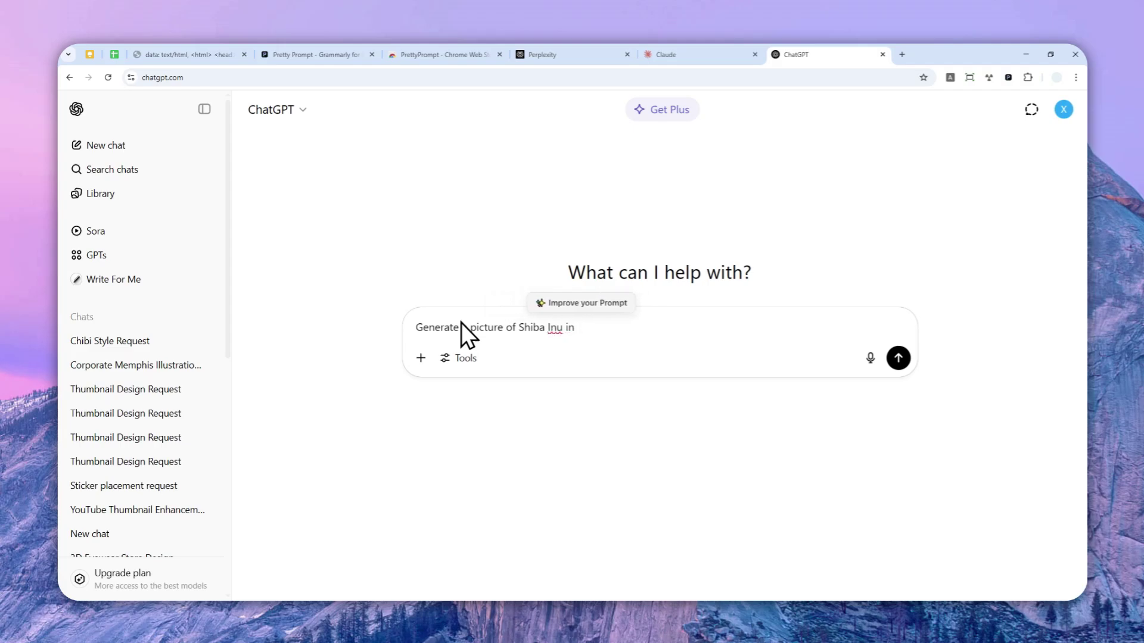
pyautogui.write(' a chib')
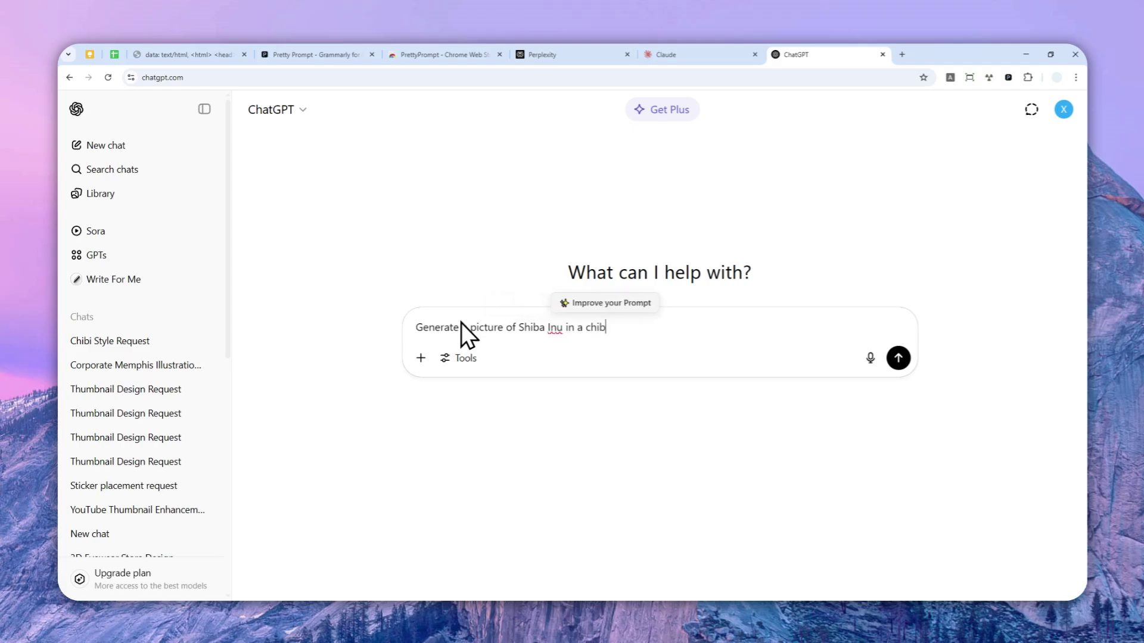
pyautogui.write('i style.')
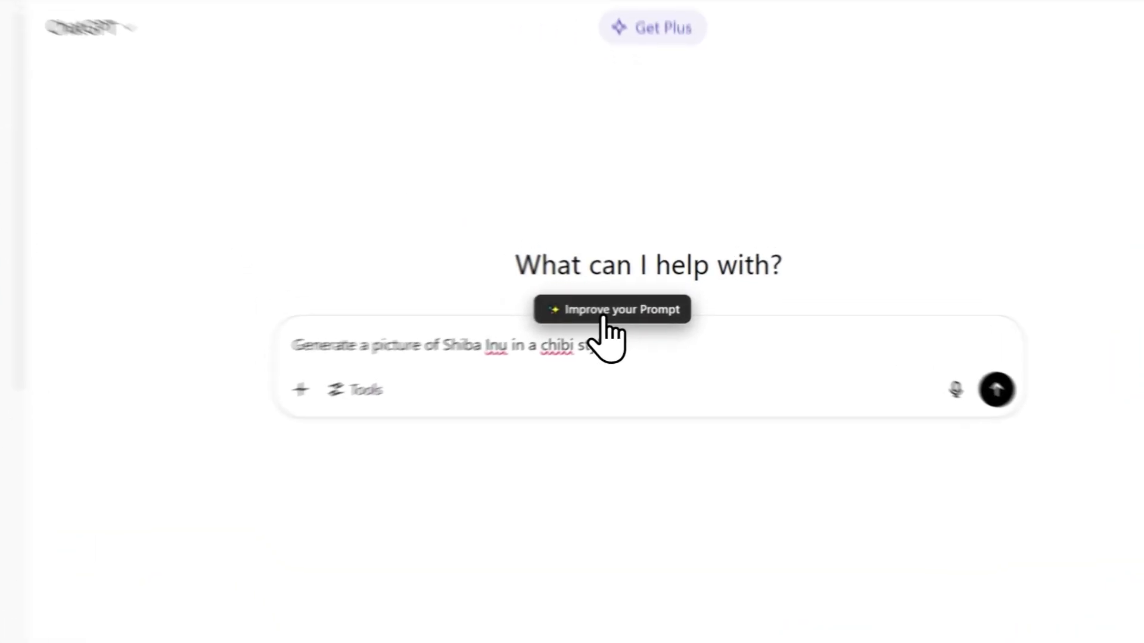
# - Run PrettyPrompt's Improve your Prompt and read the Improved Prompt's subject, style, pose and background details
pyautogui.click(629, 305)
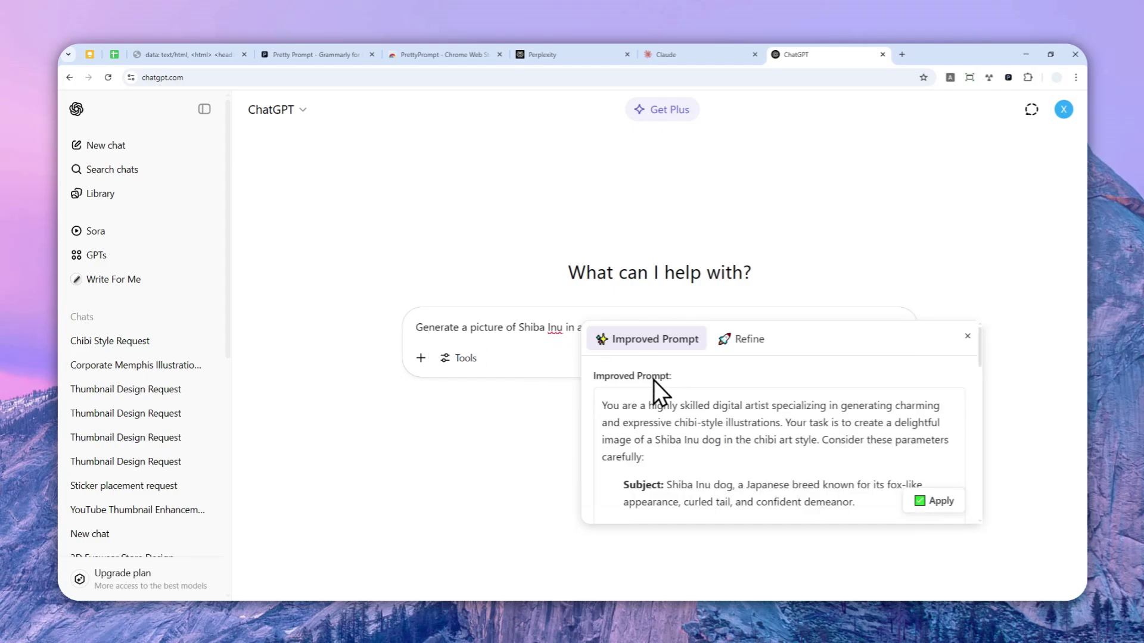
pyautogui.scroll(-2, 682, 417)
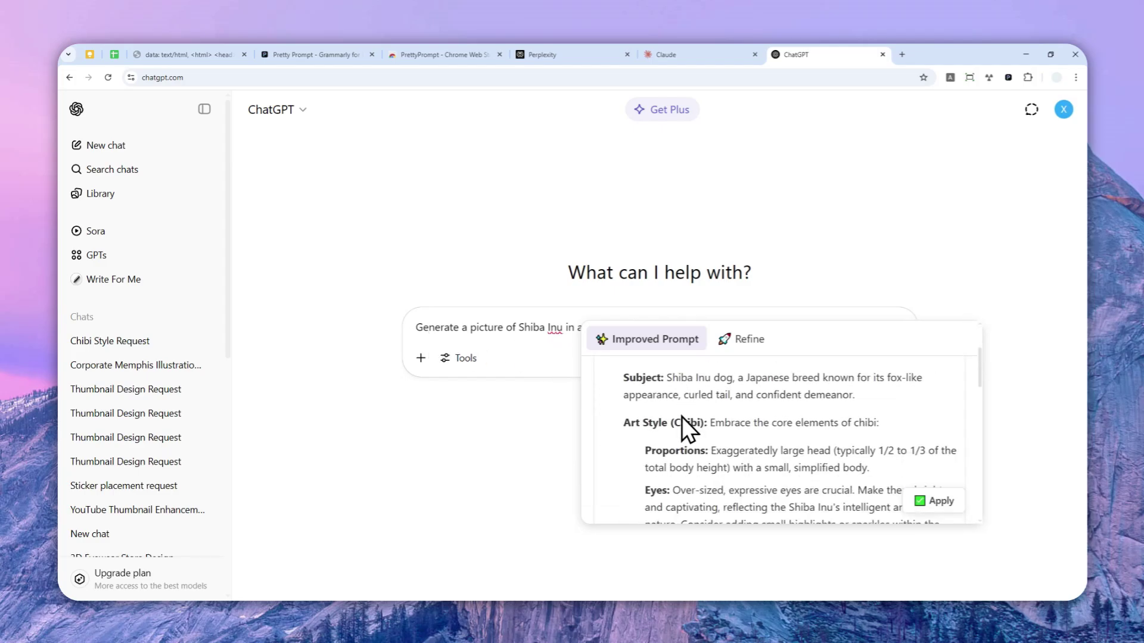
pyautogui.scroll(-3, 671, 410)
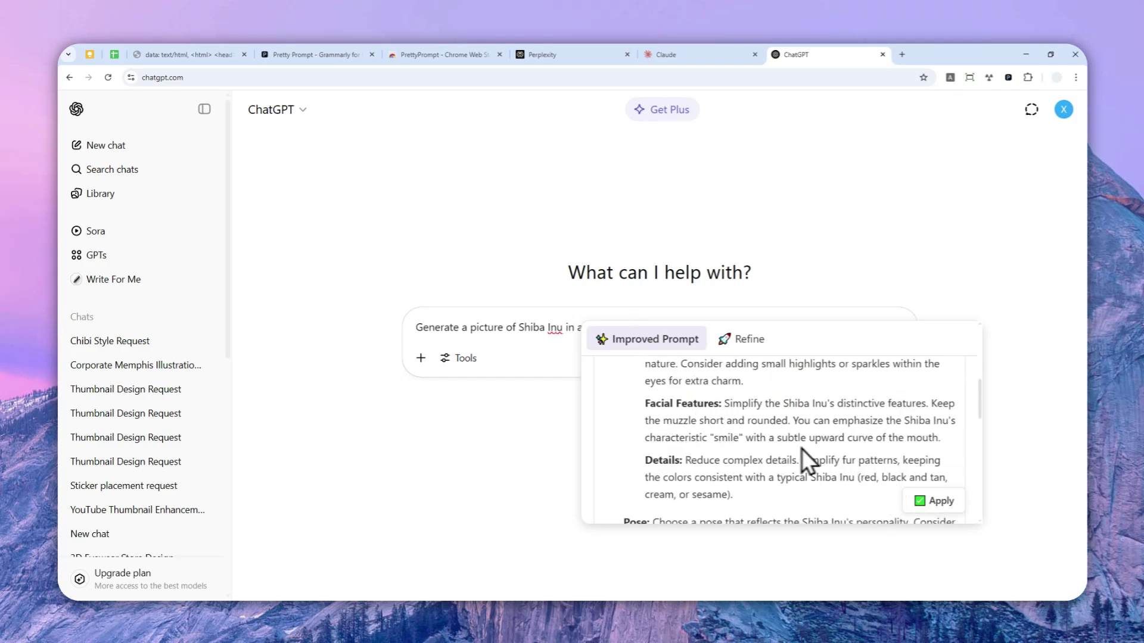
pyautogui.scroll(-2, 802, 460)
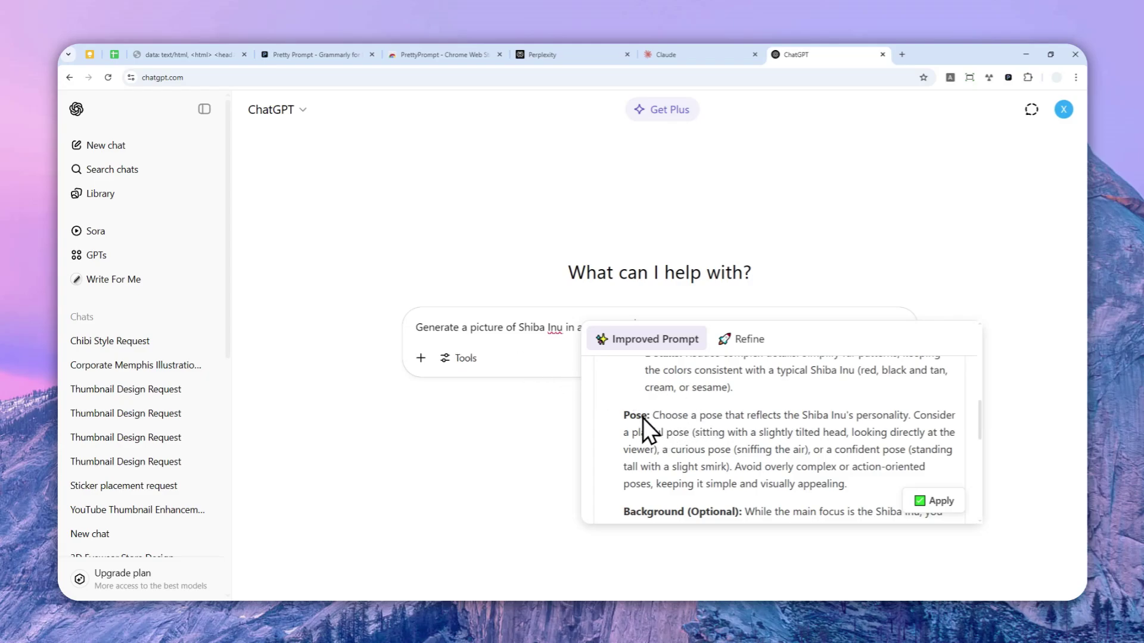
pyautogui.scroll(-3, 642, 424)
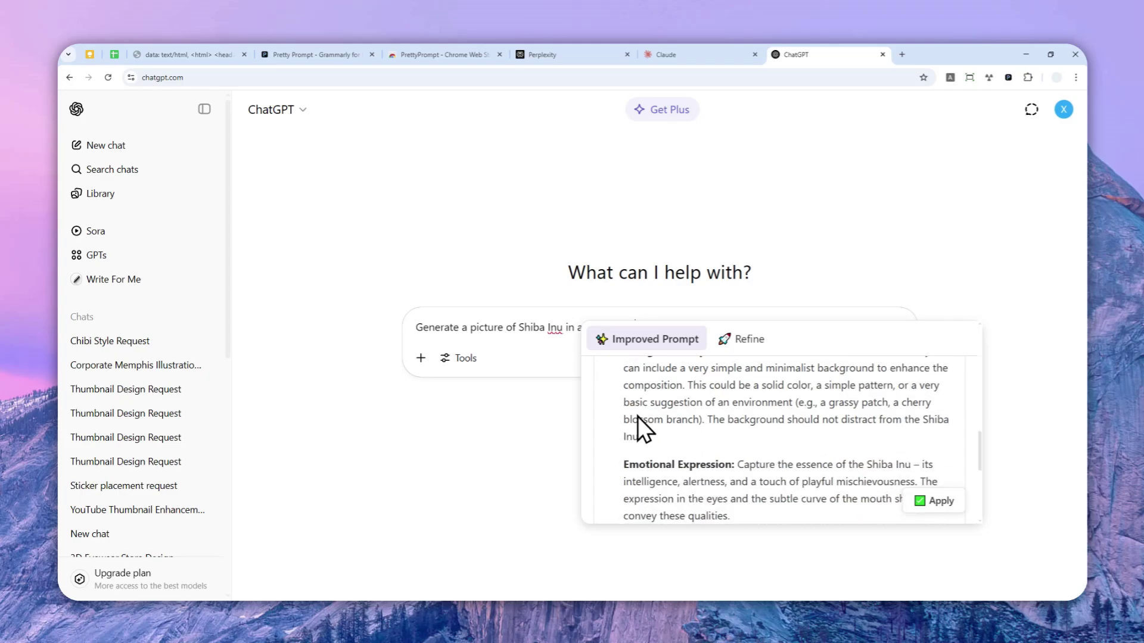
# - Bring up PrettyPrompt's Refine questions and choose the large head and tiny body style
pyautogui.scroll(-3, 641, 416)
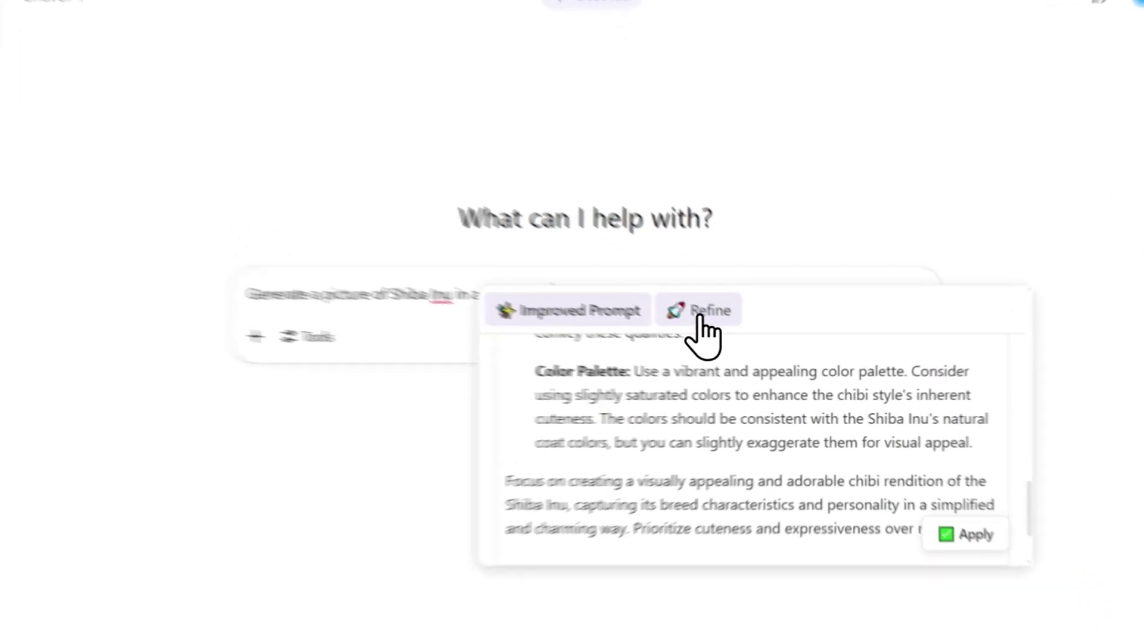
pyautogui.click(738, 341)
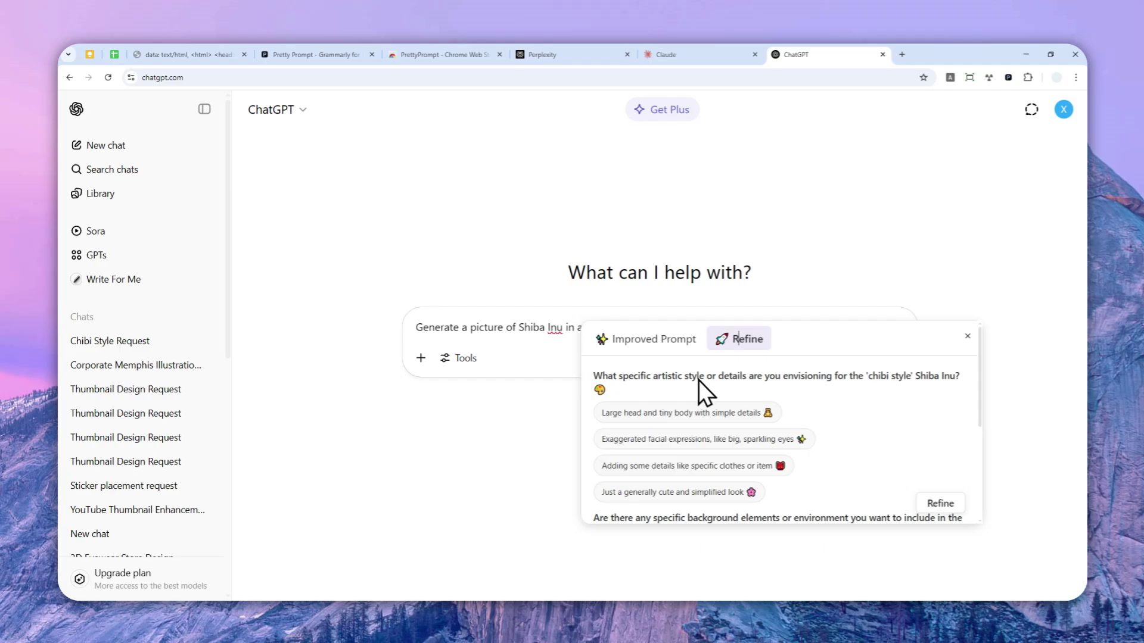
pyautogui.scroll(-1, 721, 387)
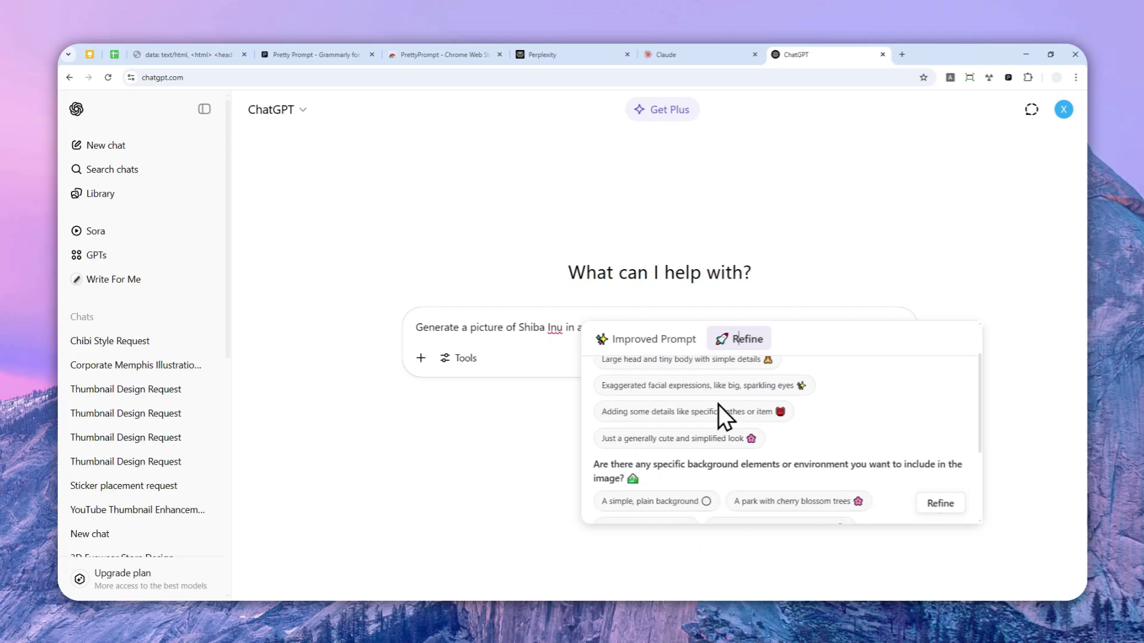
pyautogui.scroll(1, 719, 416)
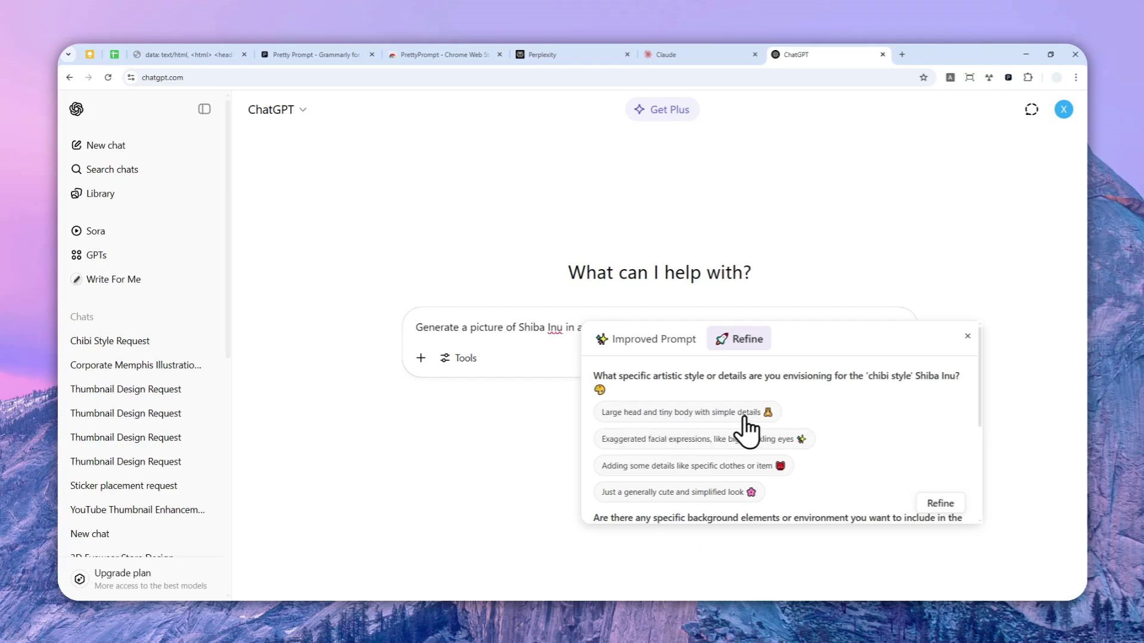
pyautogui.click(680, 412)
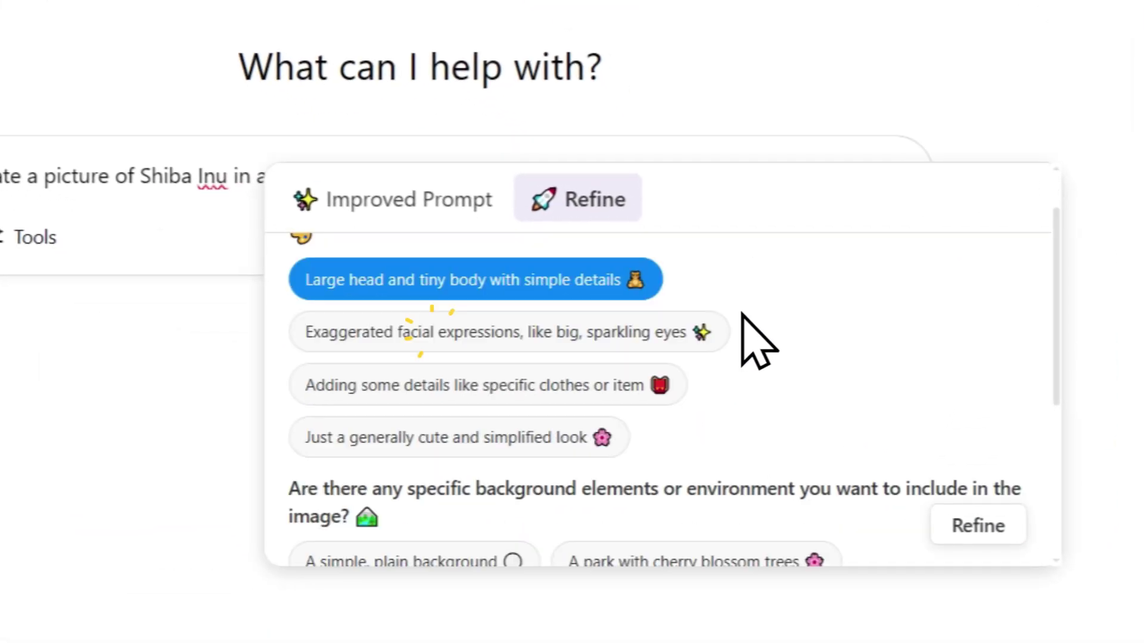
# - Answer the remaining questions with a simple, plain background and pastel, soft hues
pyautogui.scroll(-3, 744, 321)
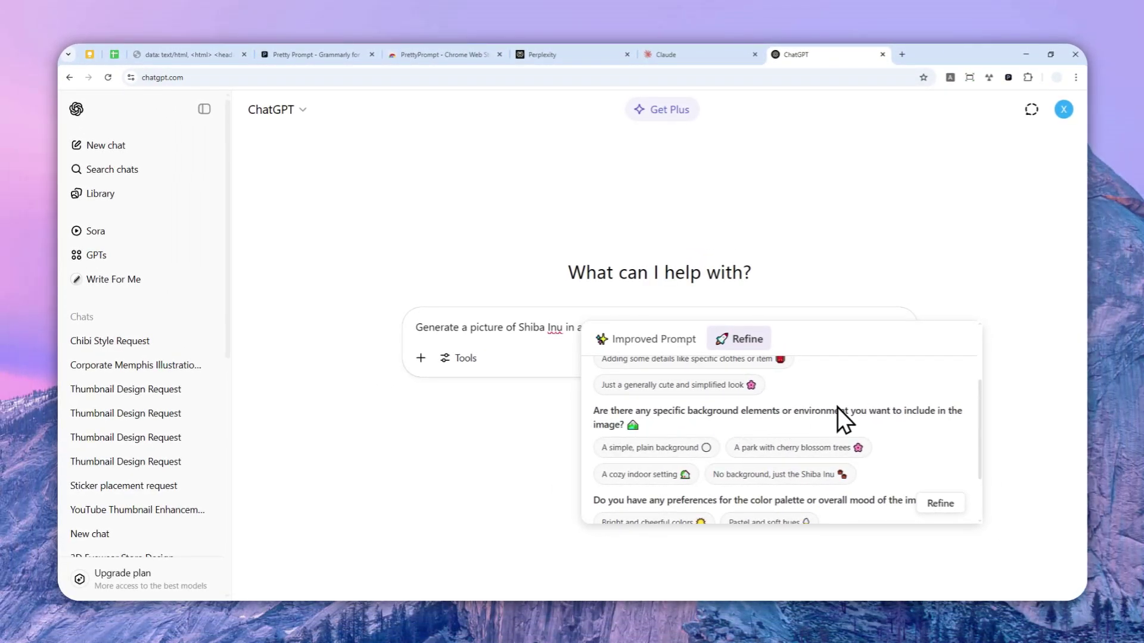
pyautogui.scroll(-2, 703, 426)
pyautogui.scroll(1, 733, 426)
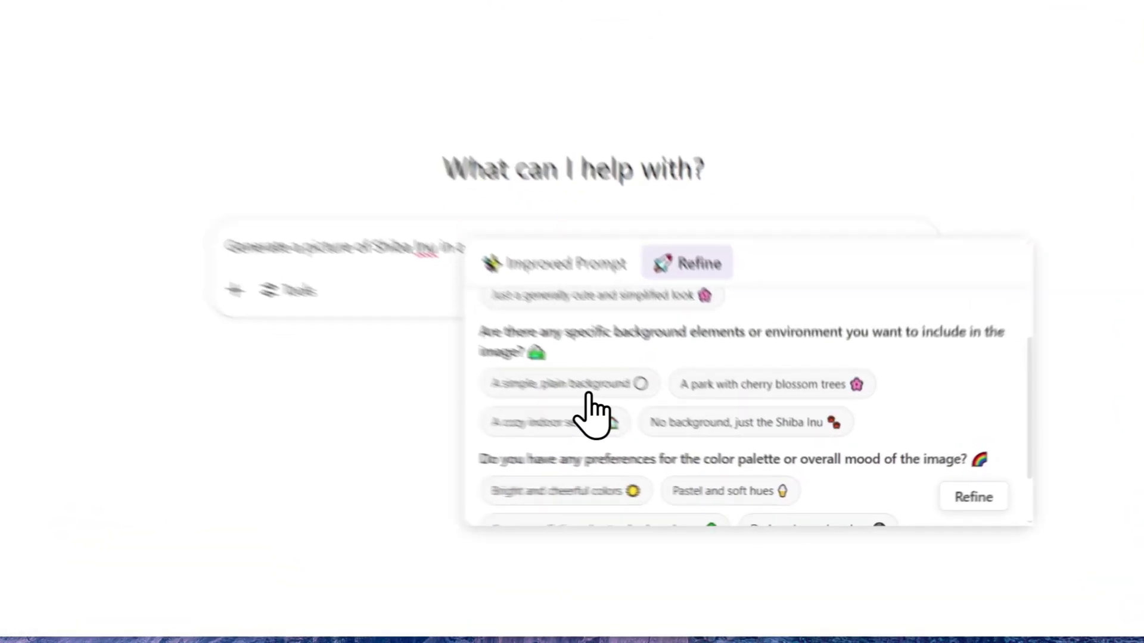
pyautogui.click(589, 388)
pyautogui.scroll(-2, 797, 377)
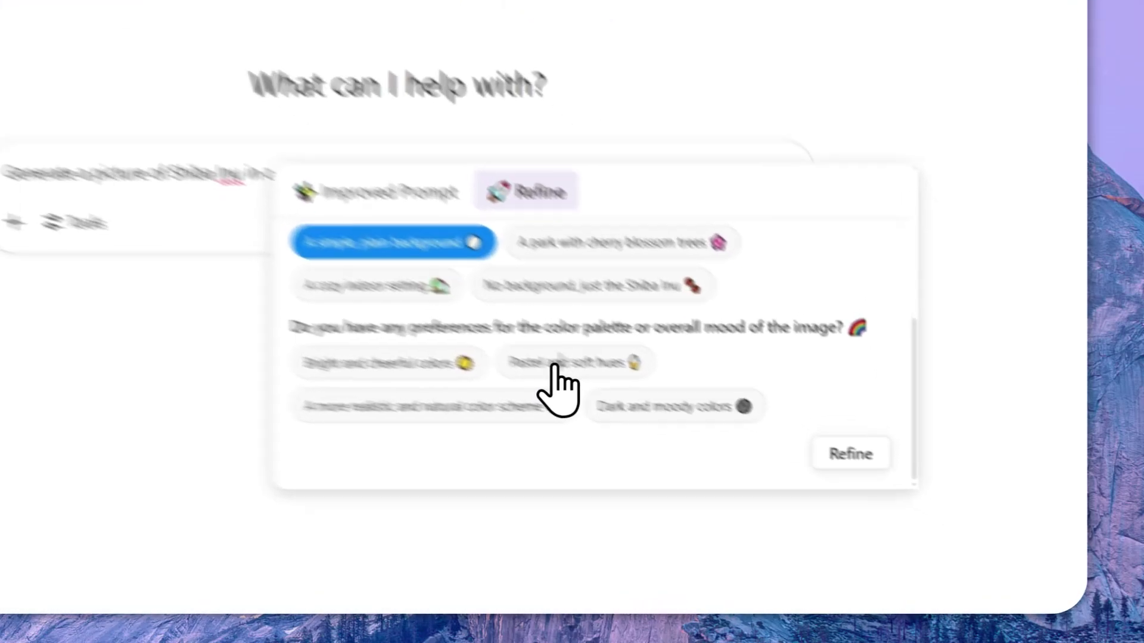
pyautogui.click(557, 363)
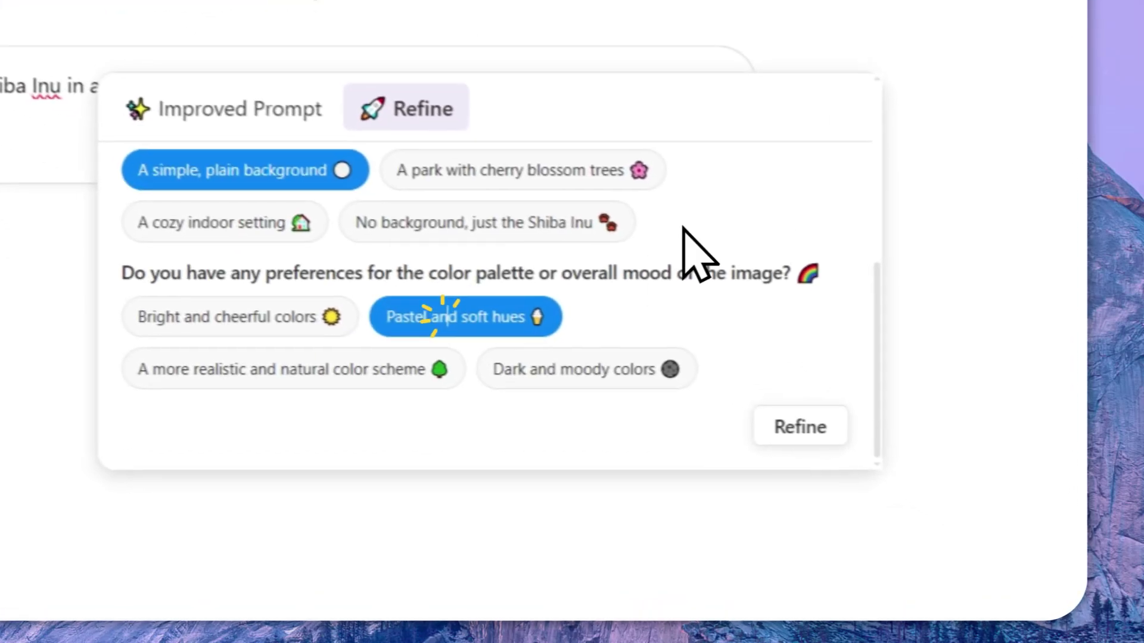
# - Rewrite the prompt with the chosen answers, select it, and make it a Create an image request
pyautogui.click(860, 453)
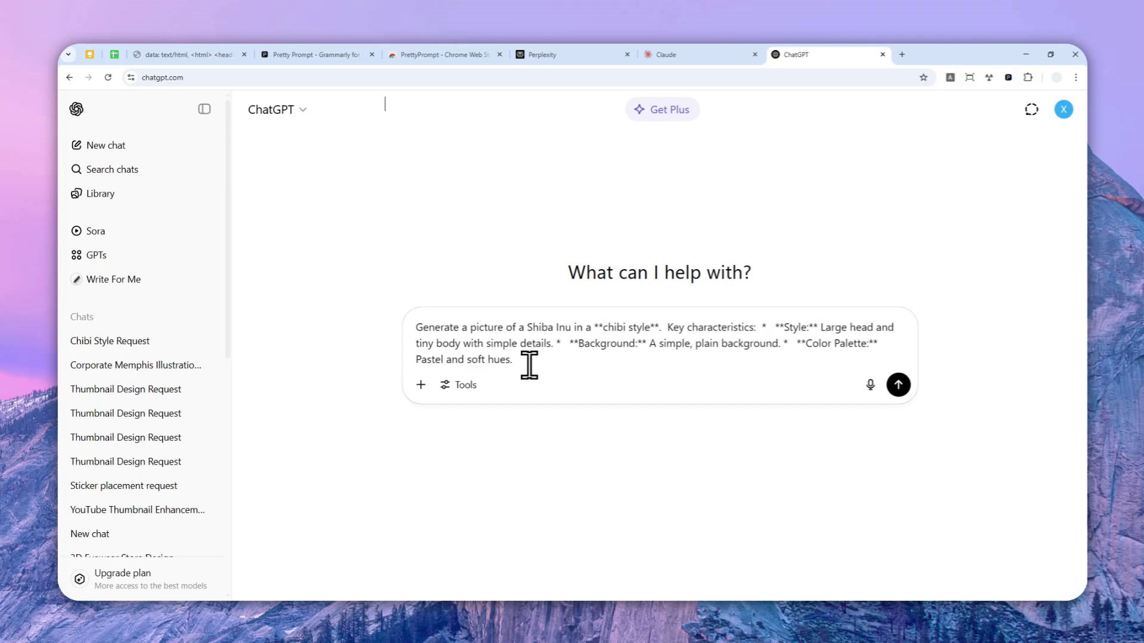
pyautogui.moveTo(529, 365); pyautogui.dragTo(411, 329)
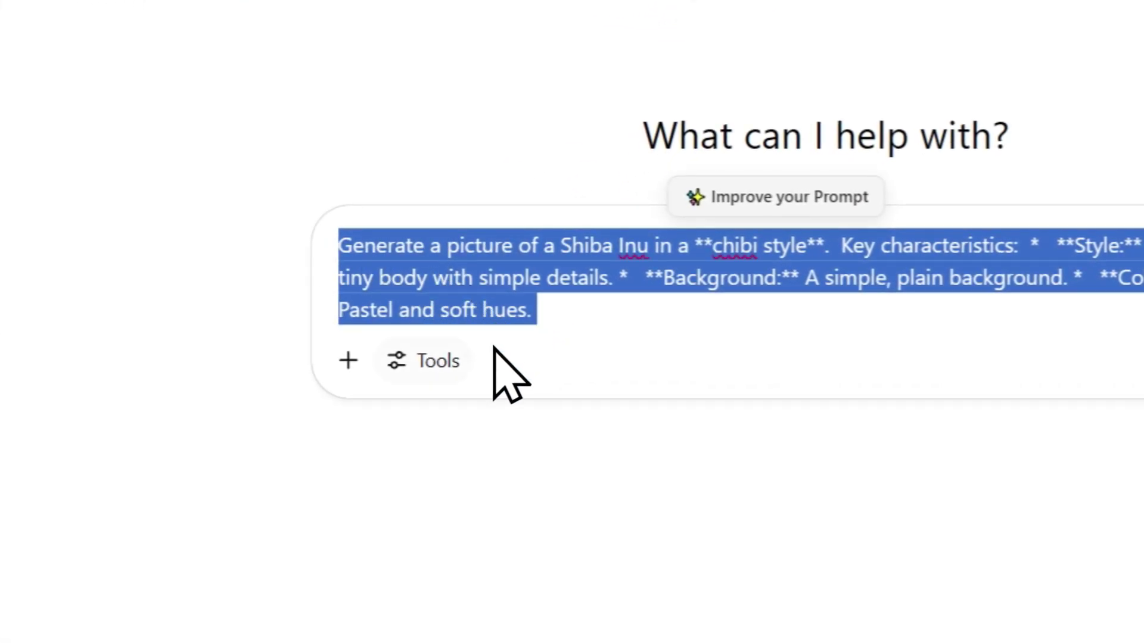
pyautogui.click(439, 363)
pyautogui.click(476, 422)
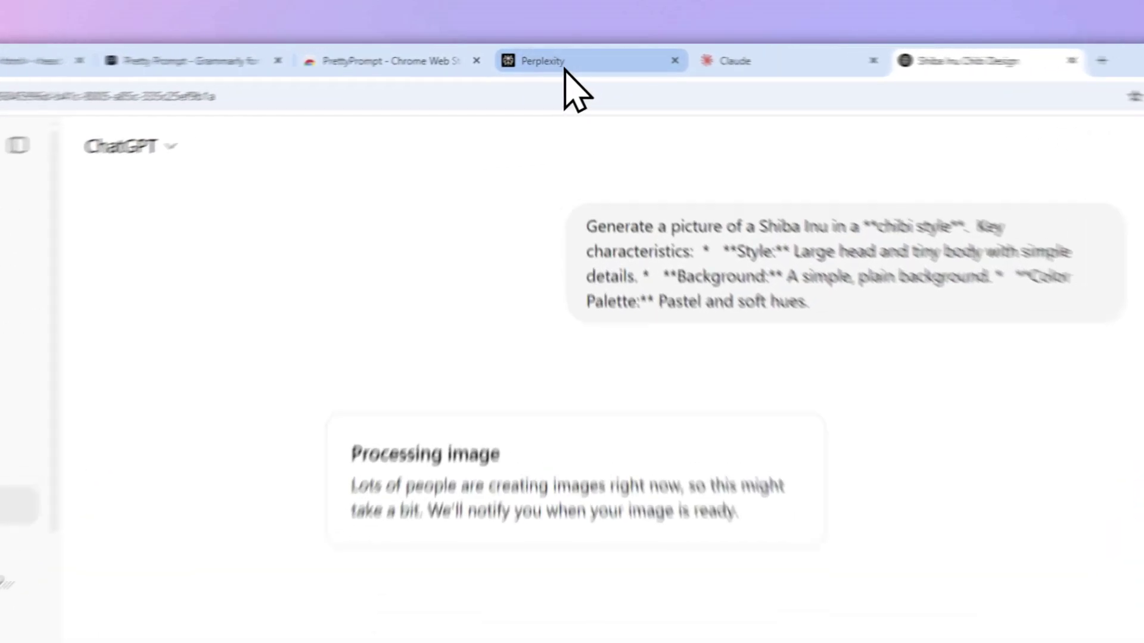
# - Type throwaway test text 'asdgjwb' into Claude's message box, then return to the Perplexity tab
pyautogui.click(543, 55)
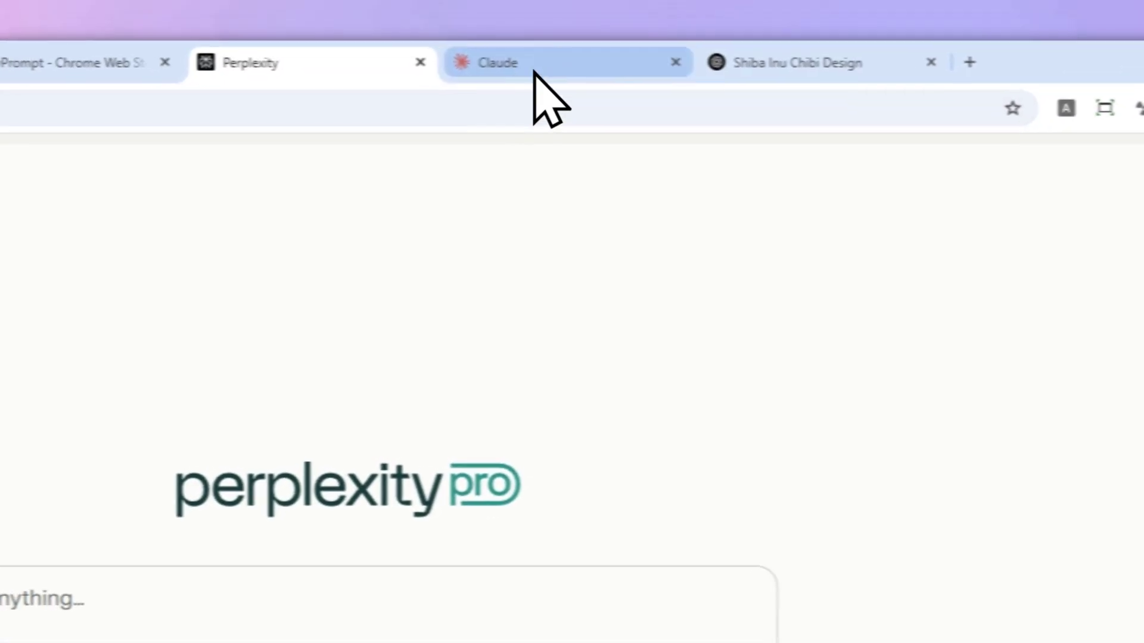
pyautogui.click(820, 65)
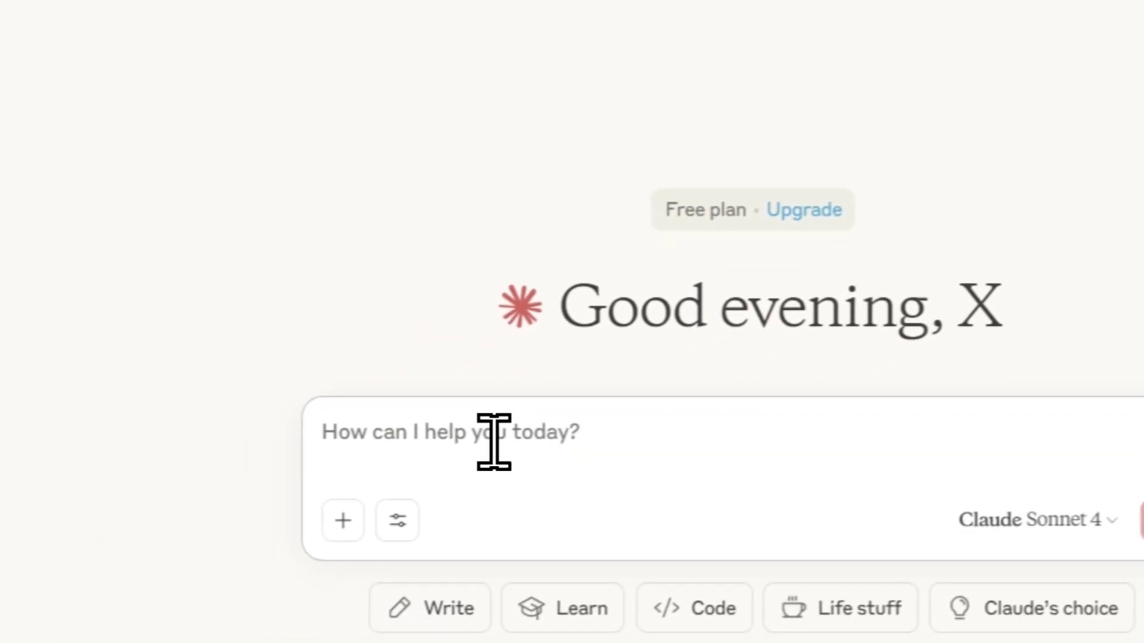
pyautogui.click(192, 616)
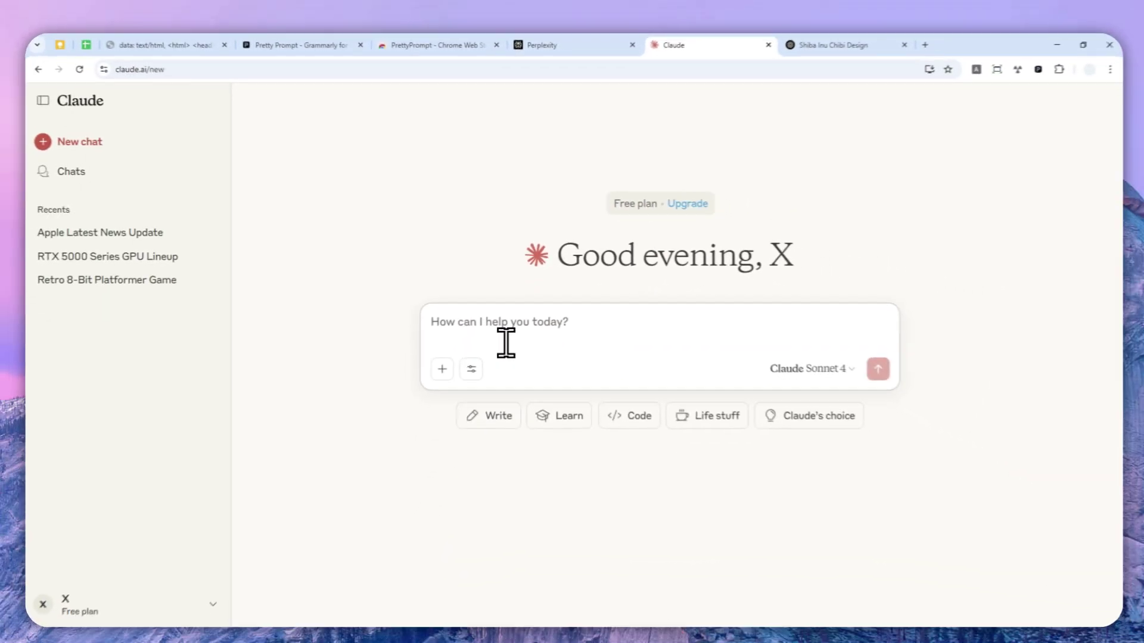
pyautogui.write('asdgjwb')
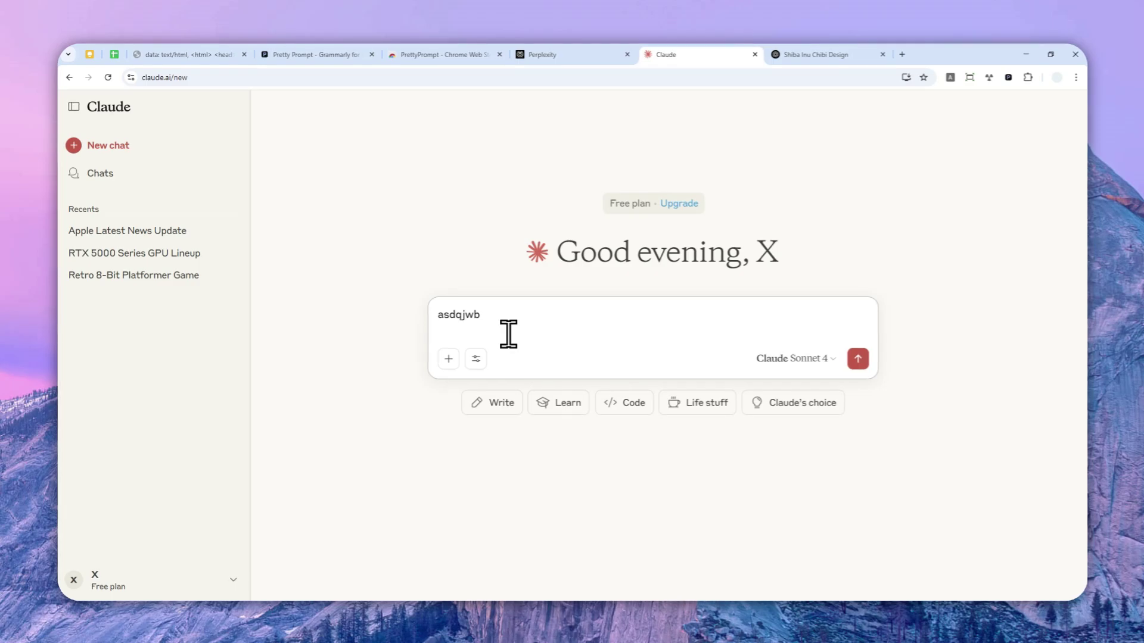
pyautogui.click(604, 58)
# - Feature the Improved Prompt marathon-plan screenshot in PrettyPrompt's store gallery and scroll up to the title
pyautogui.click(417, 62)
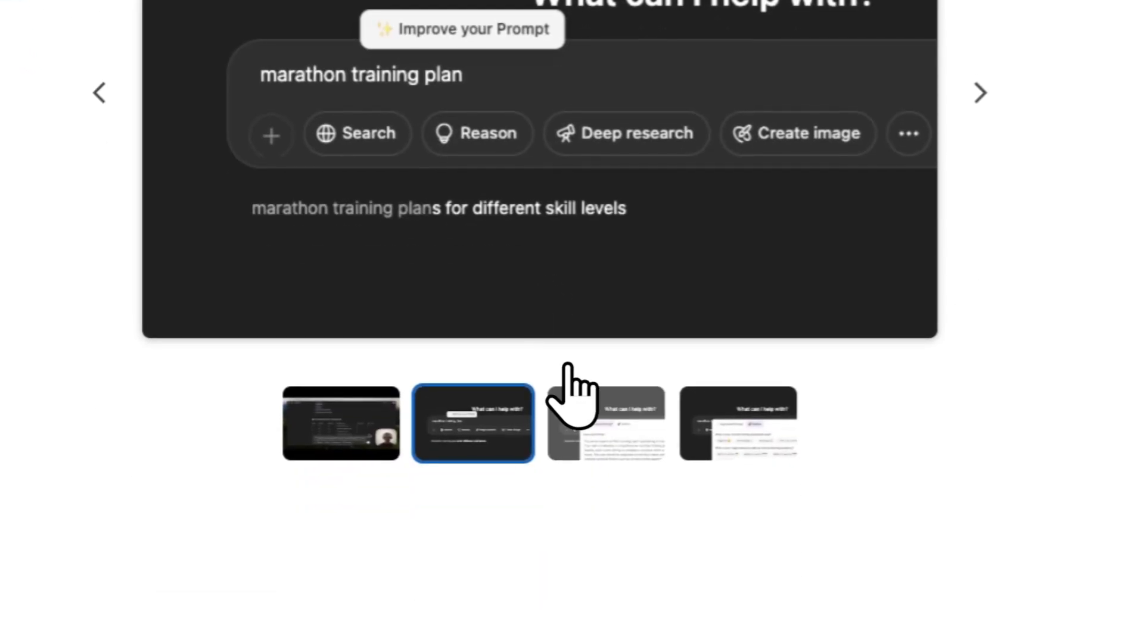
pyautogui.click(614, 428)
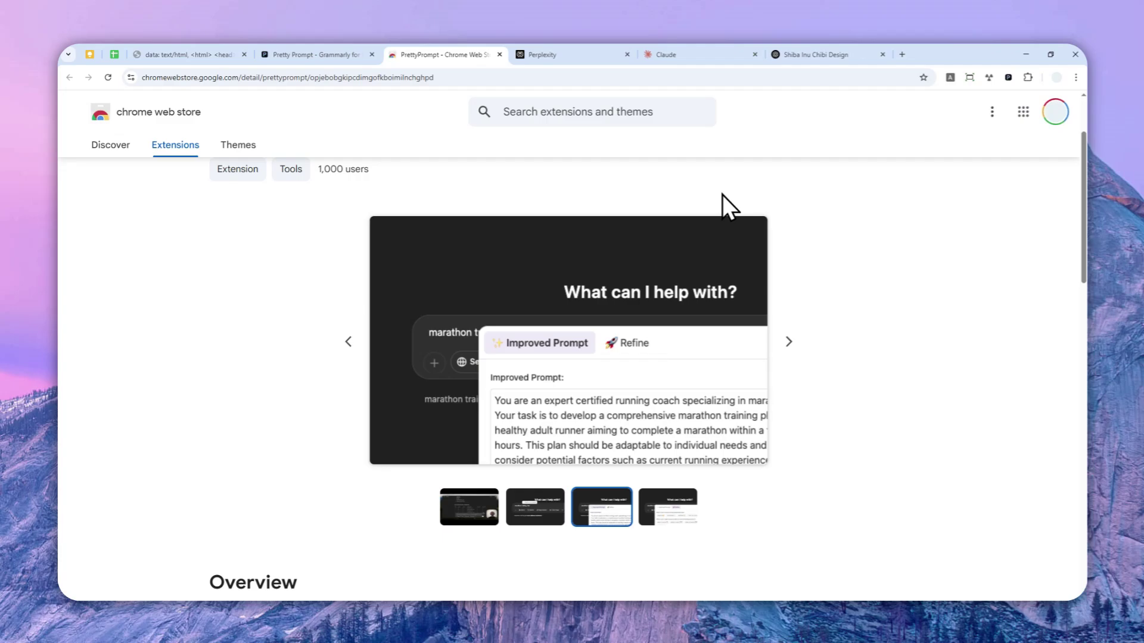
pyautogui.scroll(2, 674, 210)
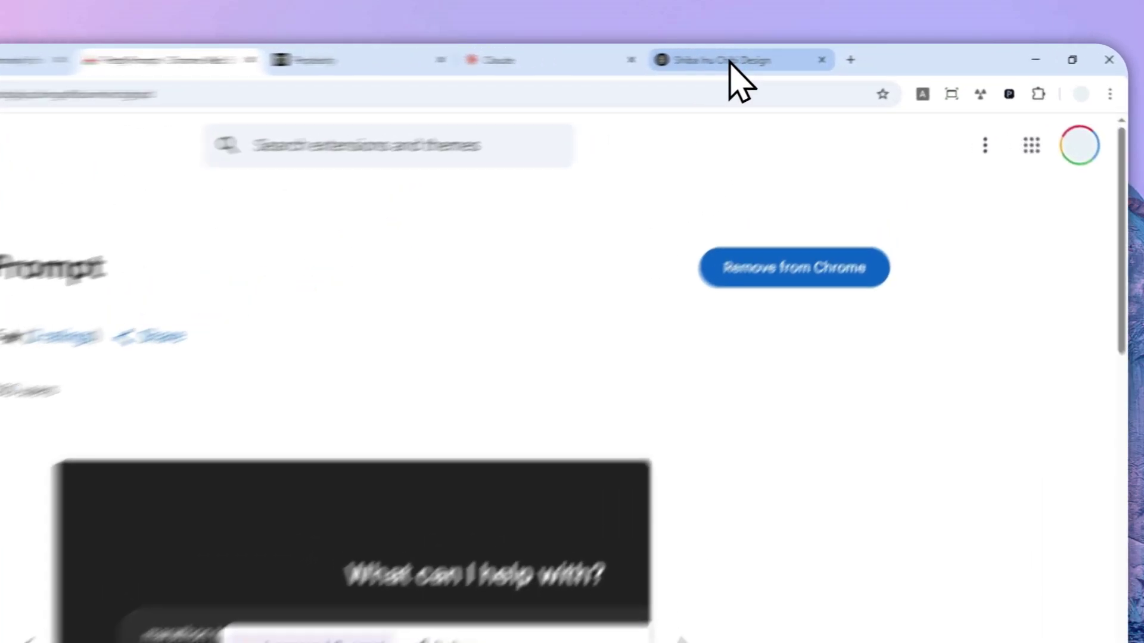
# - In the Shiba Inu Chibi Design chat, open the pastel chibi Shiba Inu picture at full size
pyautogui.click(821, 56)
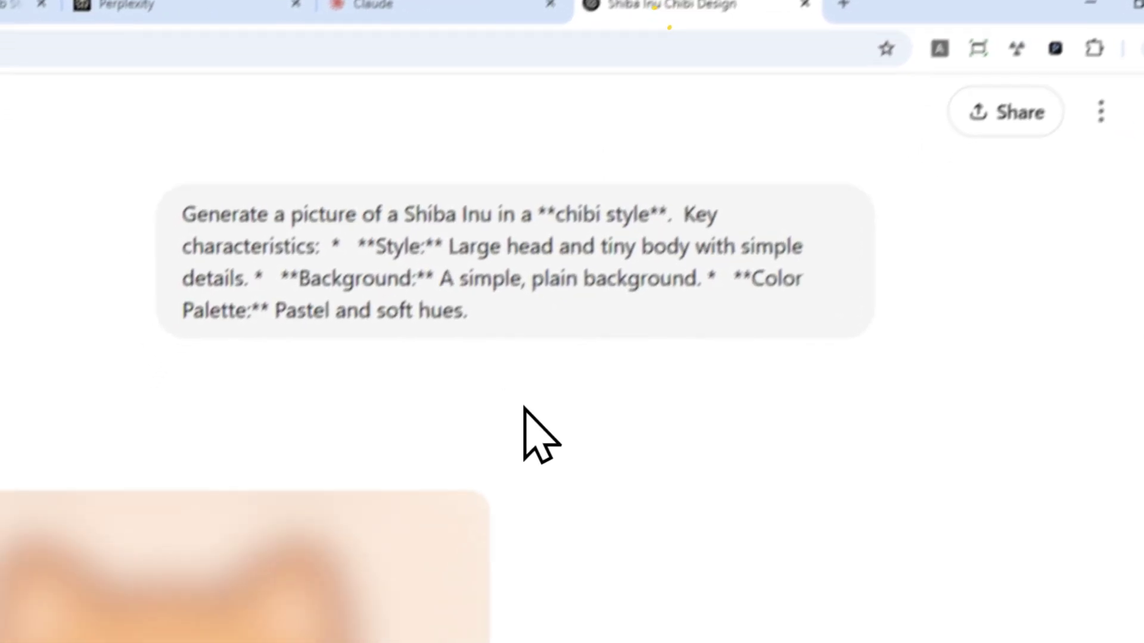
pyautogui.scroll(-2, 743, 276)
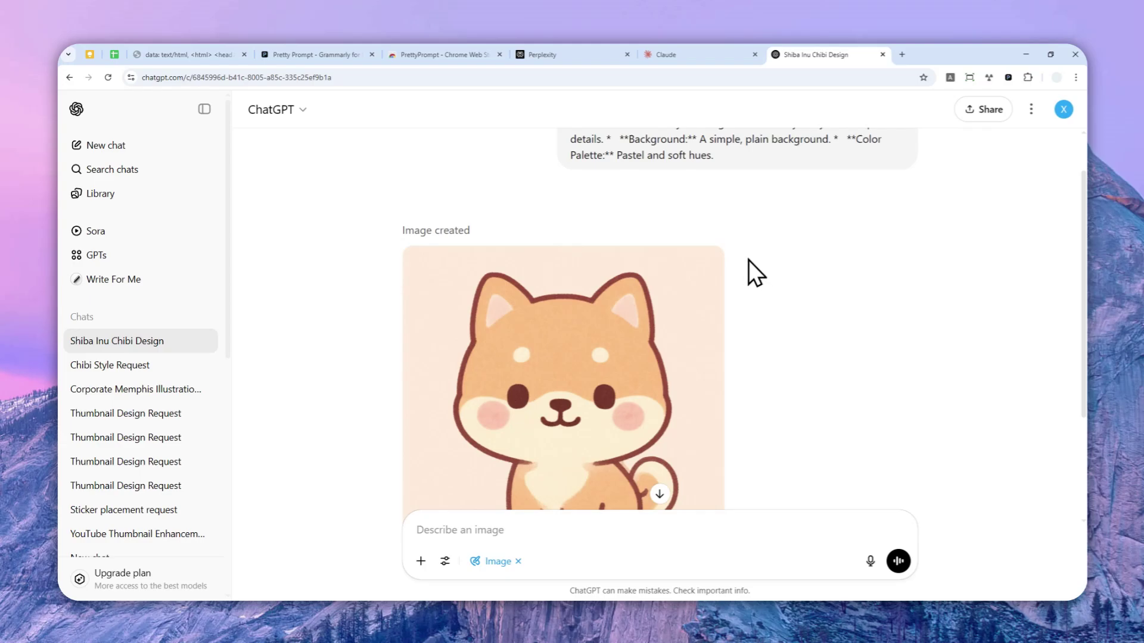
pyautogui.scroll(-1, 760, 306)
pyautogui.scroll(-1, 673, 316)
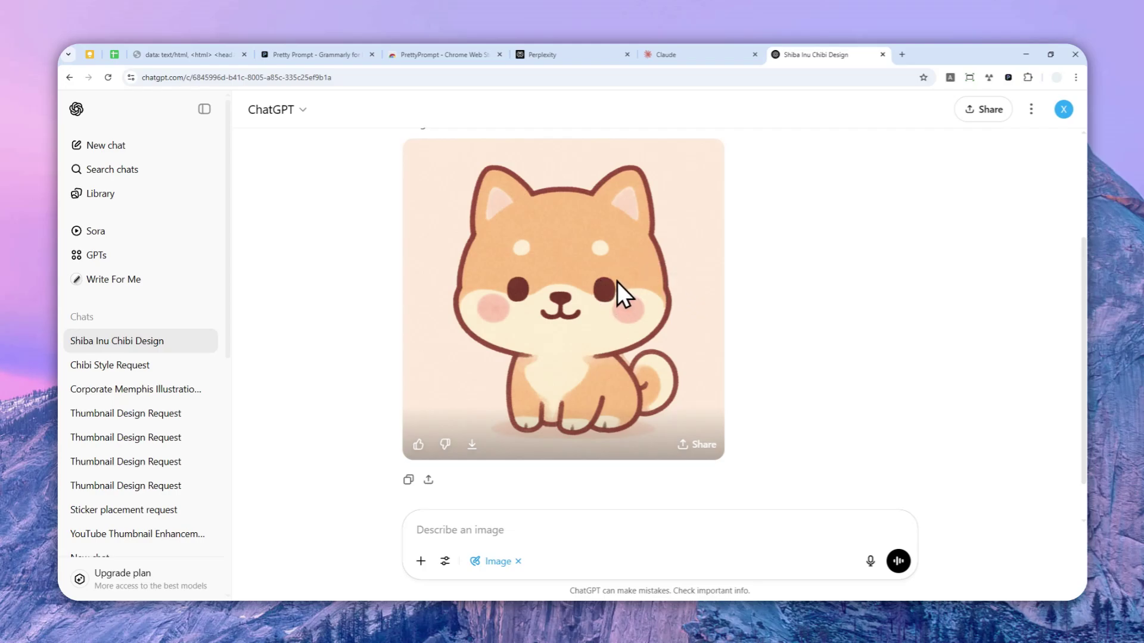
pyautogui.click(296, 55)
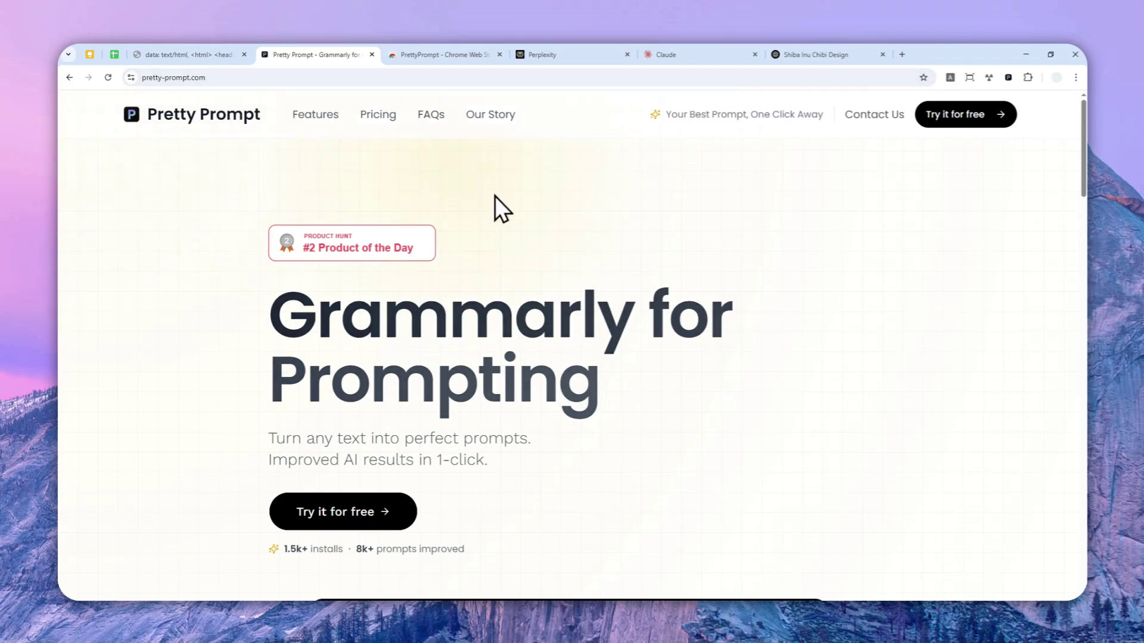
pyautogui.click(801, 55)
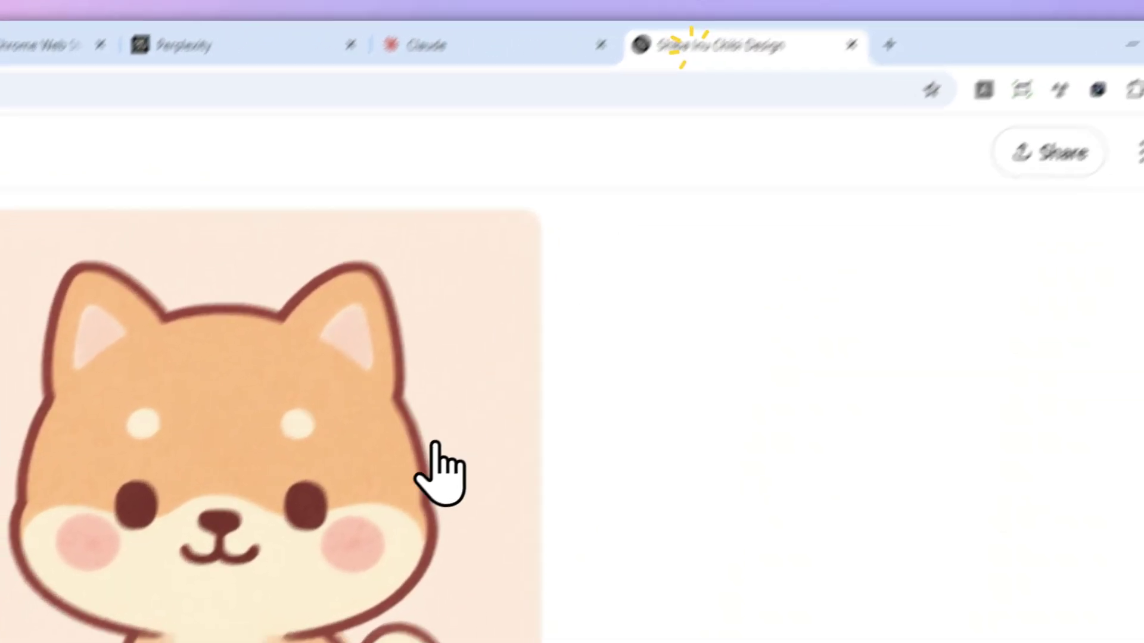
pyautogui.click(436, 444)
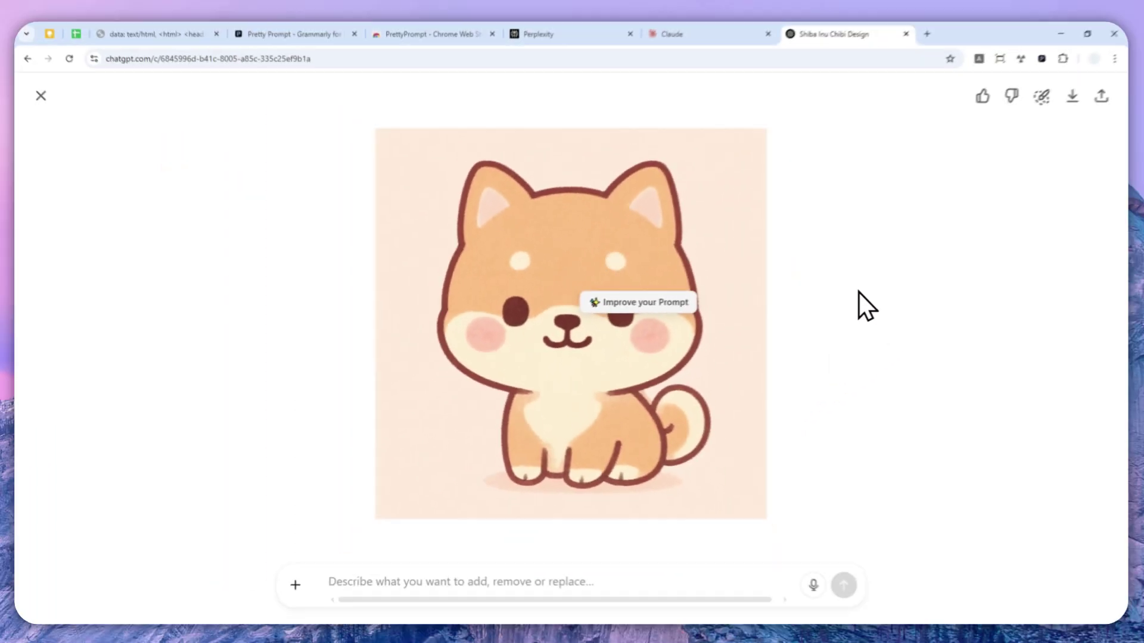